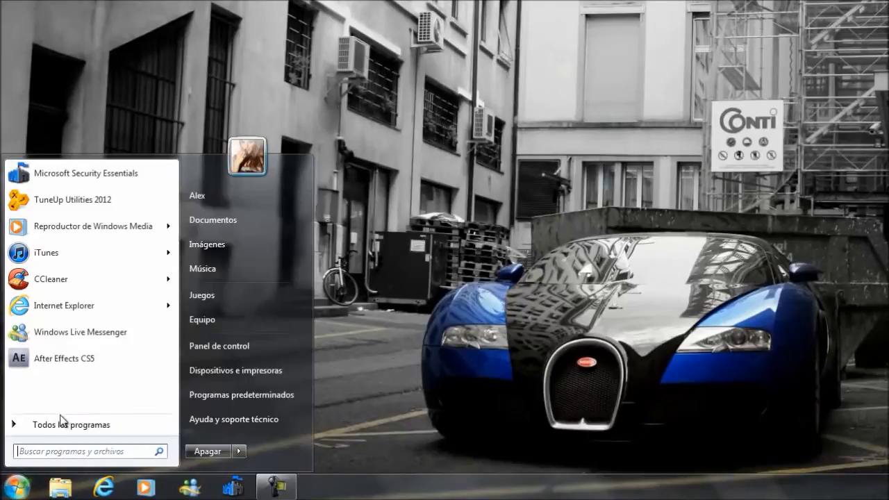
# Launch Mixcraft 5 from the Acoustica Mixcraft 5 program folder
pyautogui.scroll(1, 179, 268)
pyautogui.moveTo(179, 268)
pyautogui.mouseDown()
pyautogui.moveTo(175, 187)
pyautogui.moveTo(182, 262)
pyautogui.moveTo(165, 277)
pyautogui.mouseUp()
pyautogui.click(123, 277)
pyautogui.click(124, 277)
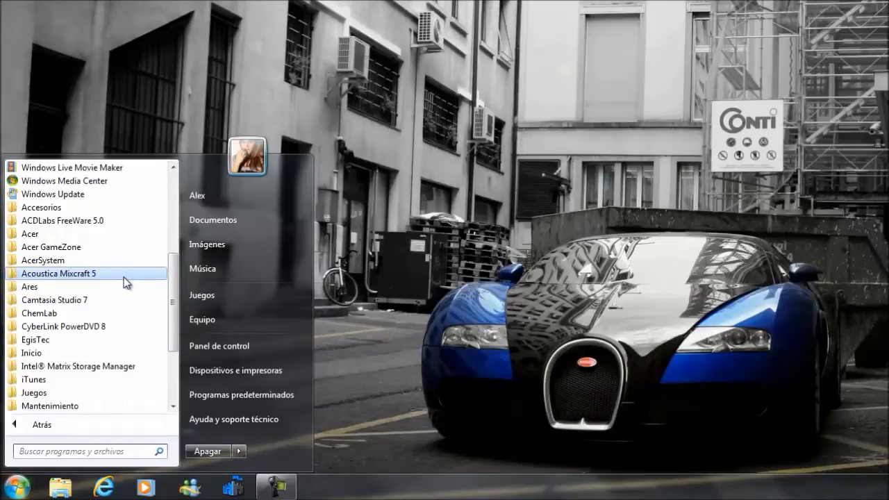
pyautogui.moveTo(176, 287)
pyautogui.mouseDown()
pyautogui.moveTo(176, 279)
pyautogui.moveTo(176, 287)
pyautogui.mouseUp()
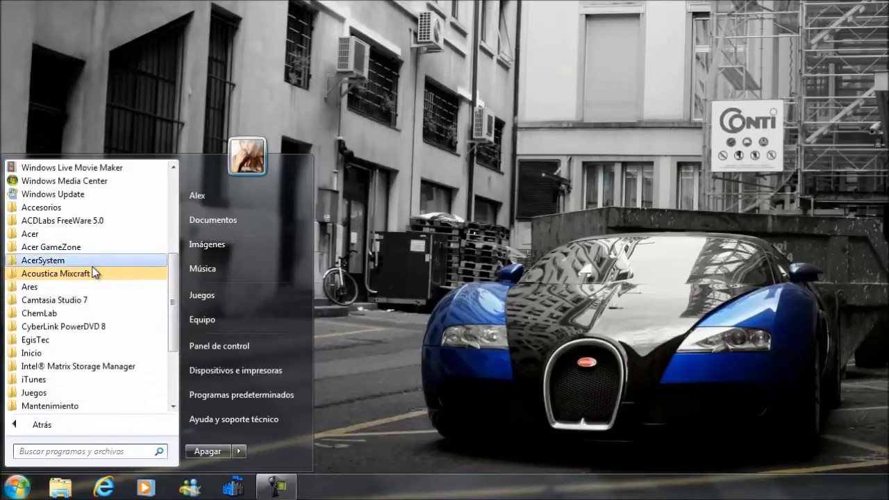
pyautogui.click(92, 276)
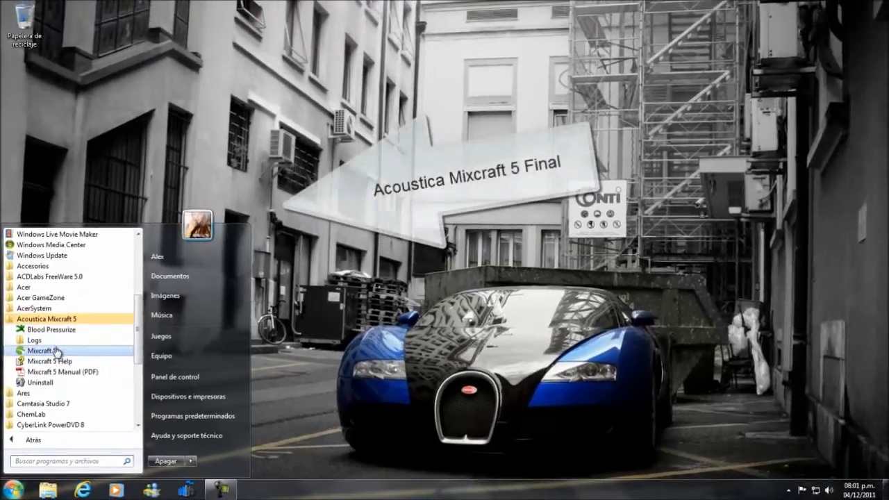
pyautogui.click(53, 313)
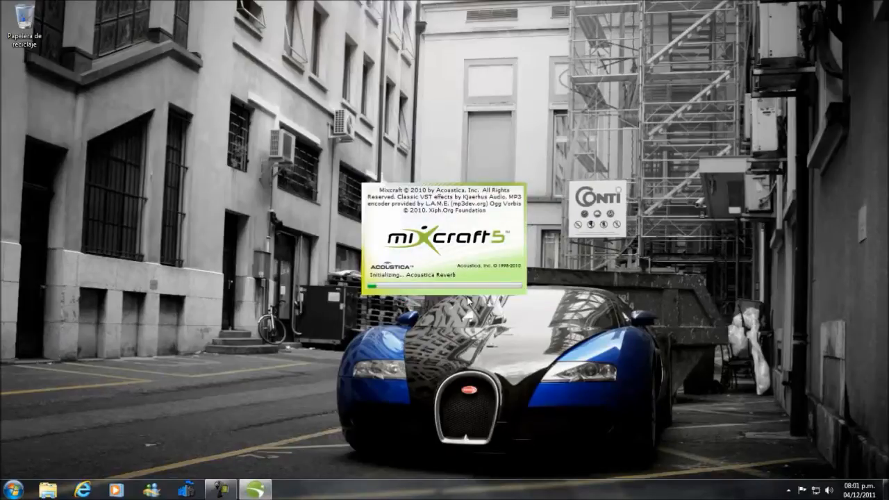
# Browse from the personal user folder through Mis imágenes, Otras and Web Show to the tonos folder
pyautogui.press('super')
pyautogui.click(177, 256)
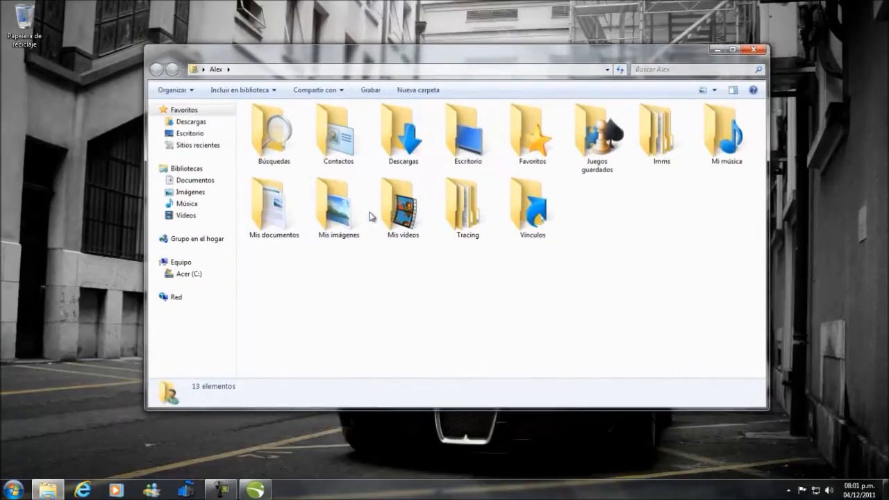
pyautogui.click(354, 223)
pyautogui.doubleClick(354, 224)
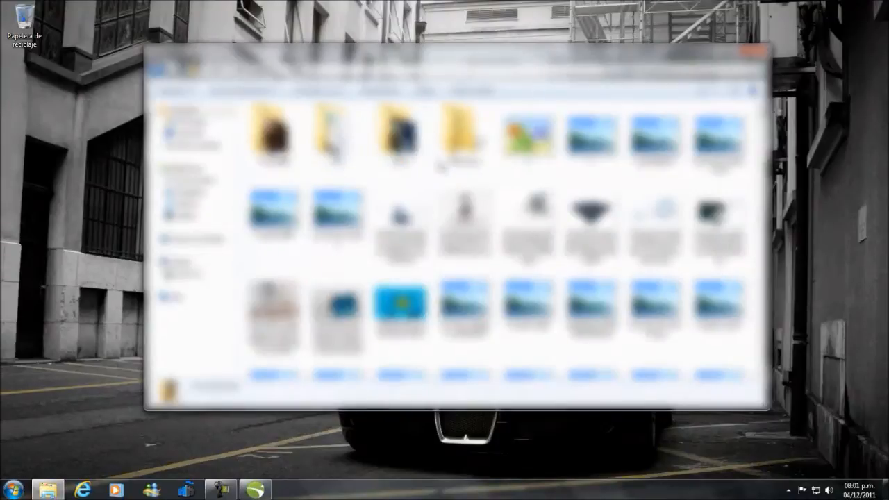
pyautogui.doubleClick(469, 154)
pyautogui.click(283, 154)
pyautogui.doubleClick(280, 144)
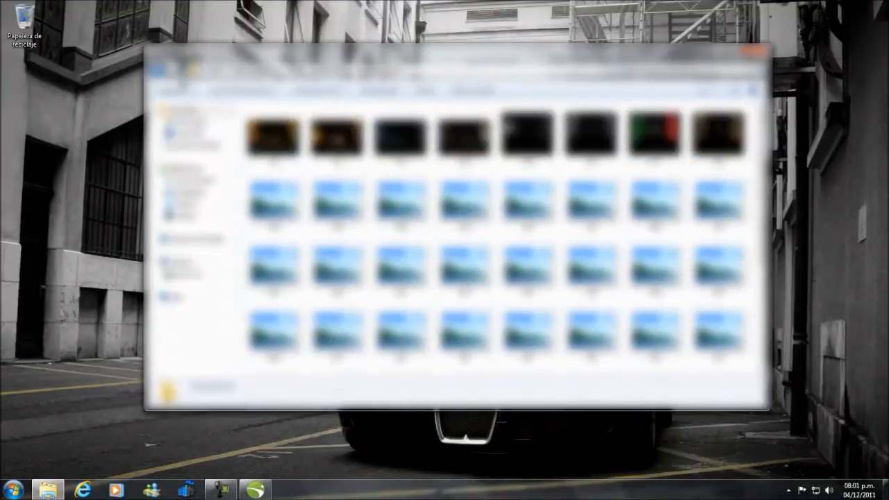
pyautogui.click(158, 70)
pyautogui.doubleClick(338, 137)
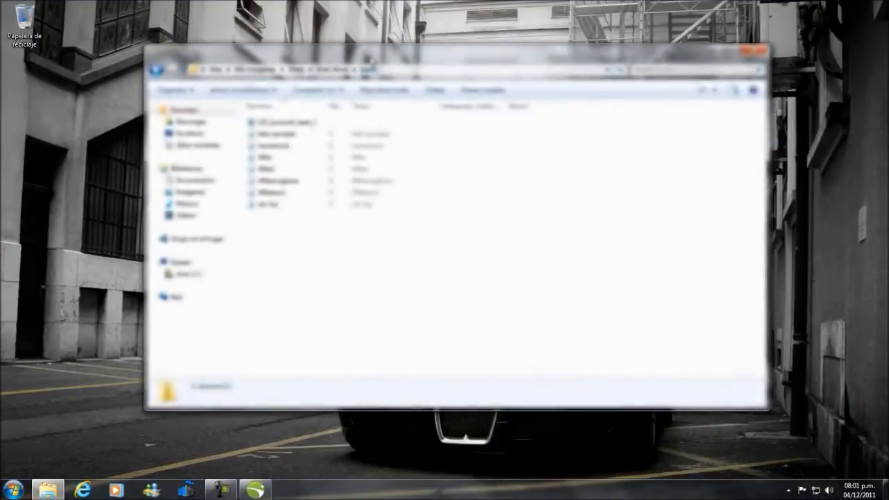
# Play the ringtones iflife, ifliferongtone, iflifetono and oh Yes one by one, closing the player between them
pyautogui.click(281, 160)
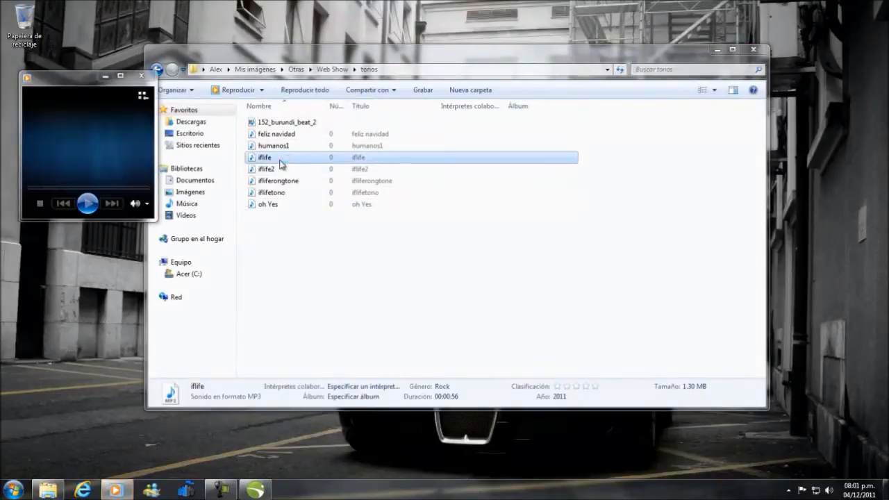
pyautogui.click(139, 78)
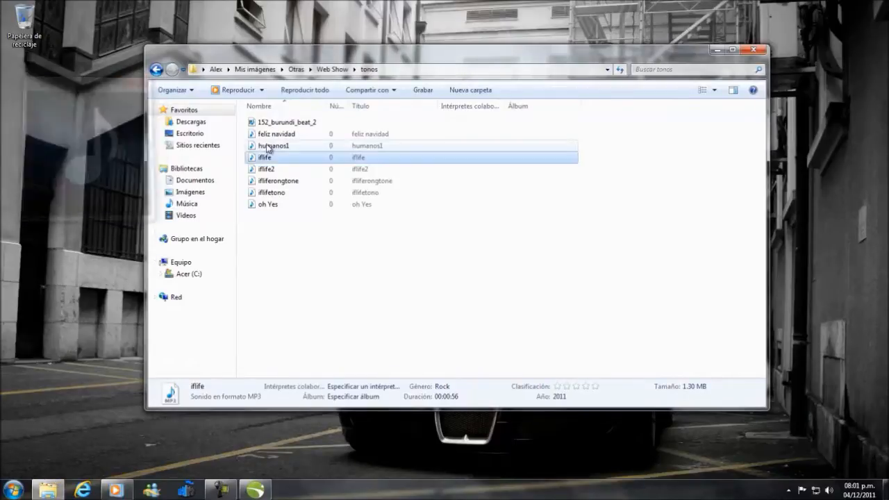
pyautogui.click(276, 181)
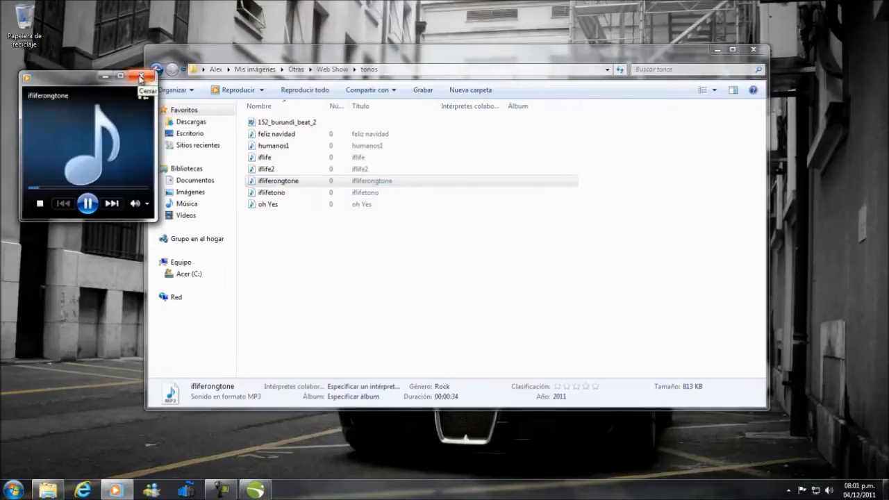
pyautogui.click(140, 77)
pyautogui.doubleClick(271, 192)
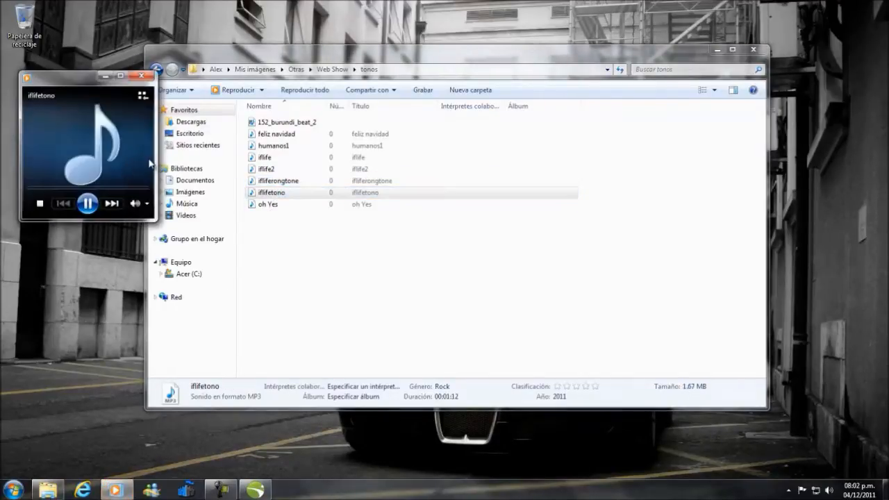
pyautogui.click(146, 79)
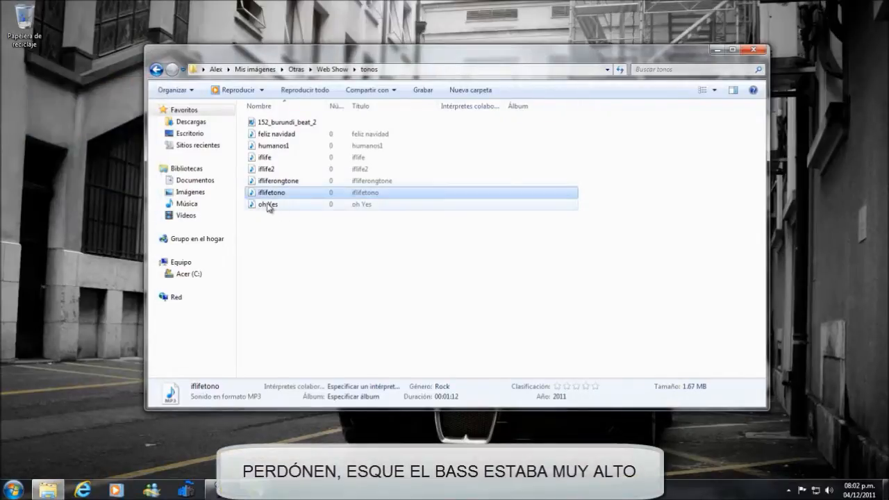
pyautogui.doubleClick(267, 205)
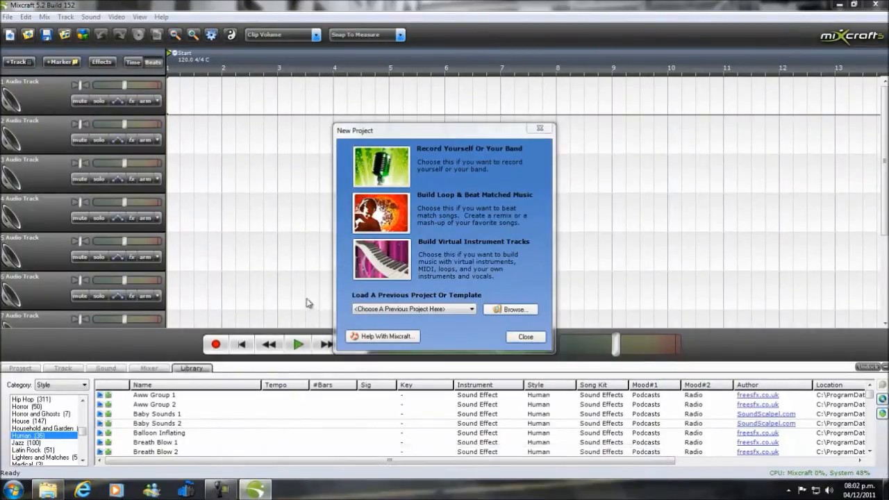
pyautogui.moveTo(469, 137); pyautogui.dragTo(493, 106)
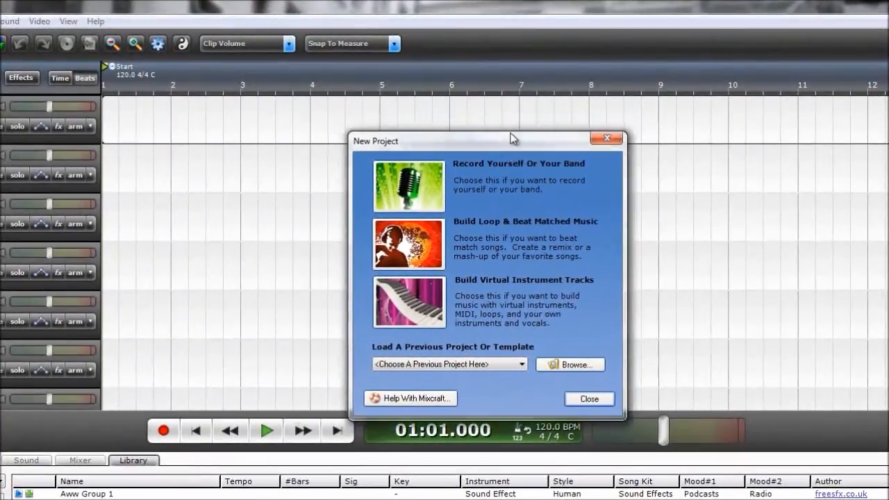
pyautogui.moveTo(512, 138); pyautogui.dragTo(456, 123)
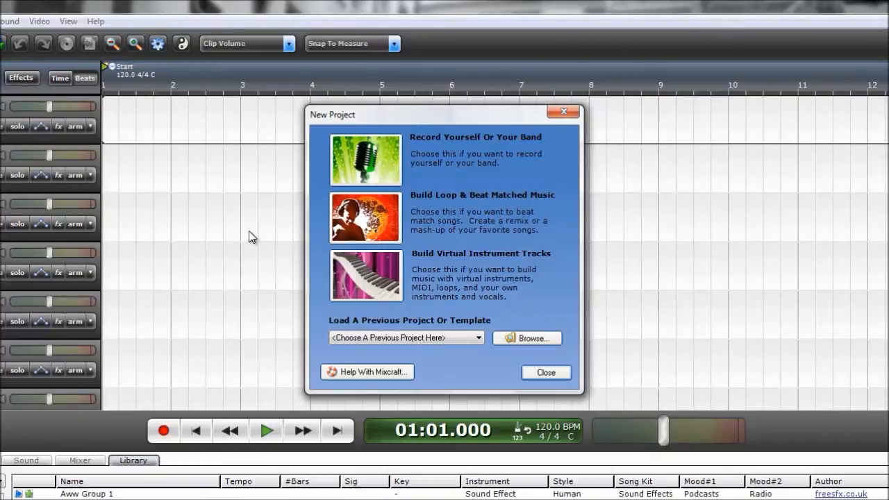
pyautogui.moveTo(368, 118); pyautogui.dragTo(363, 124)
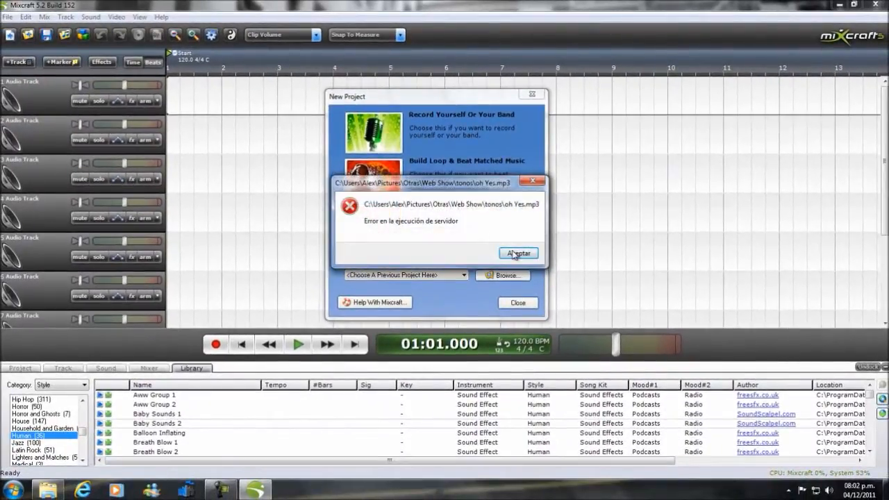
# Dismiss the file error, start a Build Loop & Beat Matched Music project in Mixcraft and postpone the registration
pyautogui.click(513, 253)
pyautogui.click(393, 195)
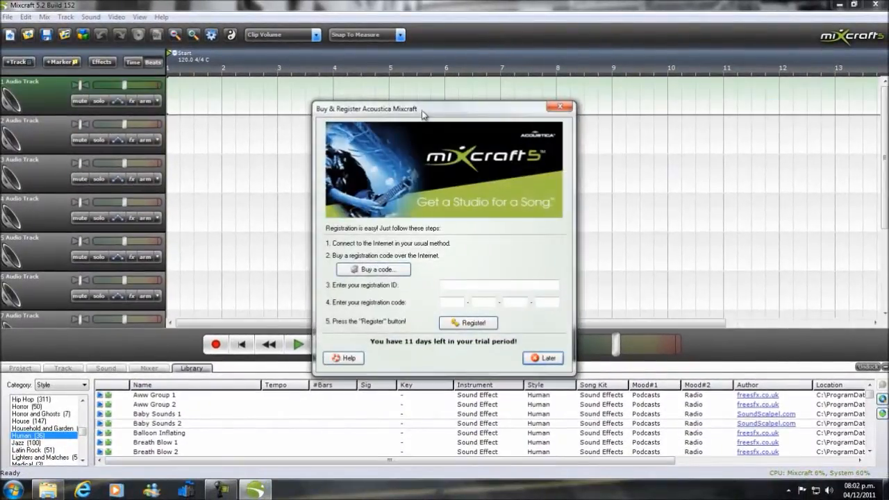
pyautogui.moveTo(423, 114); pyautogui.dragTo(411, 101)
pyautogui.click(531, 346)
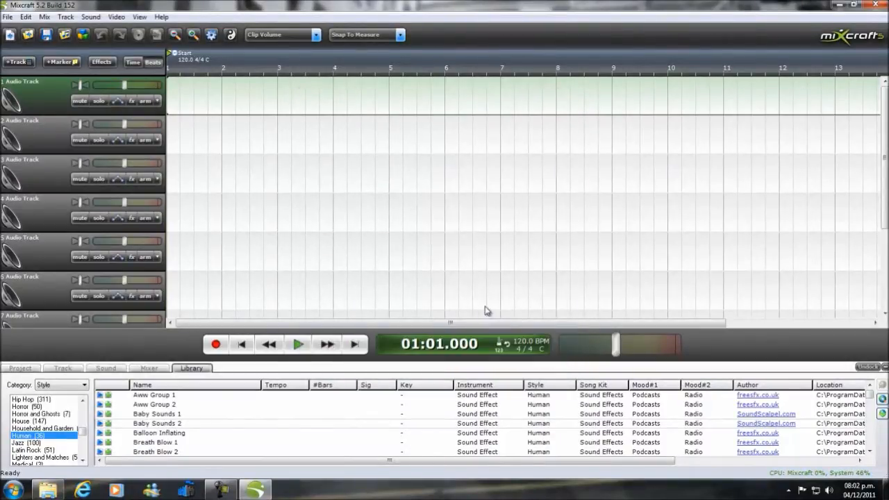
# Preview the Human sound effects Aww Group 1, Baby Sounds 1 and Baby Sounds 2 from the library
pyautogui.click(158, 397)
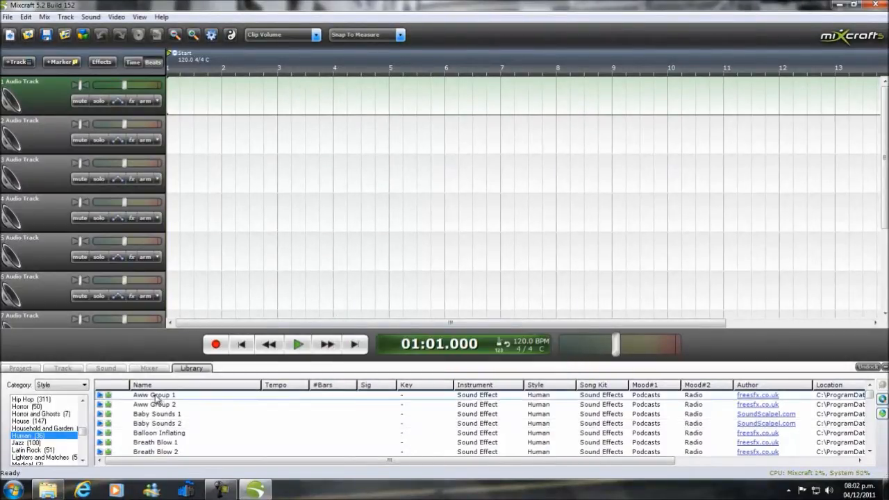
pyautogui.doubleClick(148, 398)
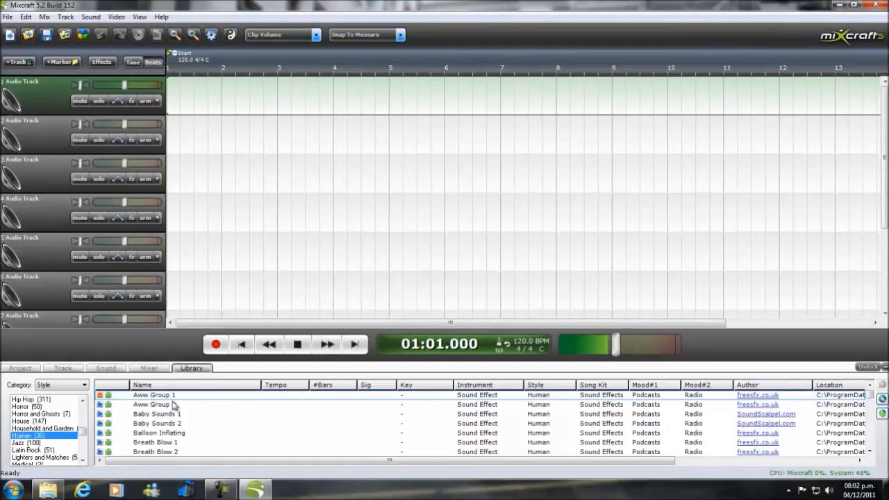
pyautogui.doubleClick(162, 413)
pyautogui.doubleClick(160, 423)
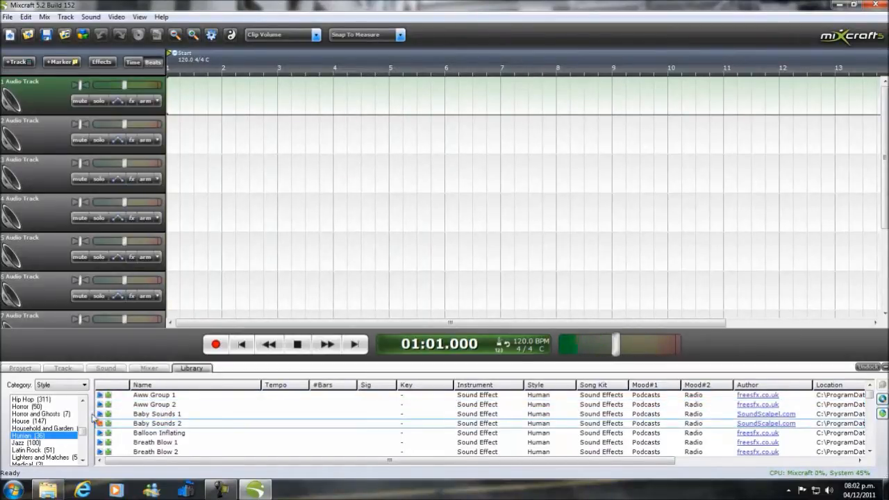
# Preview the Bass and Bass Drum Heart Beat loops in the library's Horror style
pyautogui.click(49, 406)
pyautogui.doubleClick(155, 396)
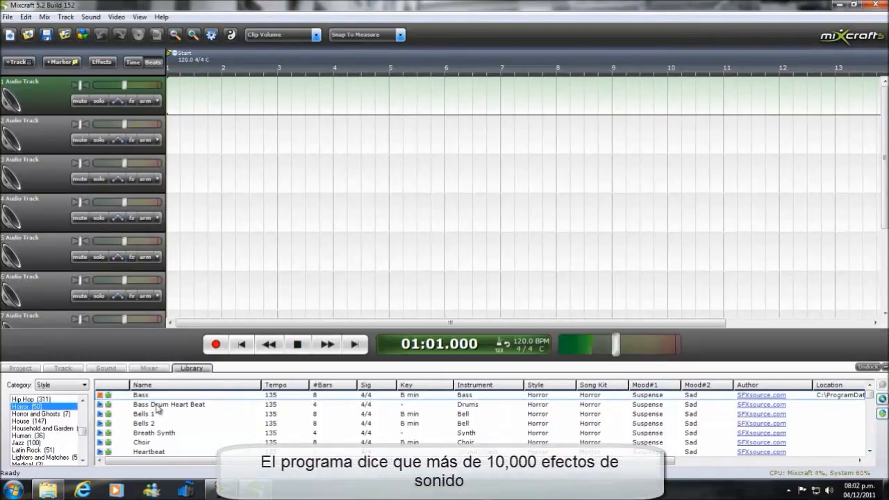
pyautogui.doubleClick(158, 405)
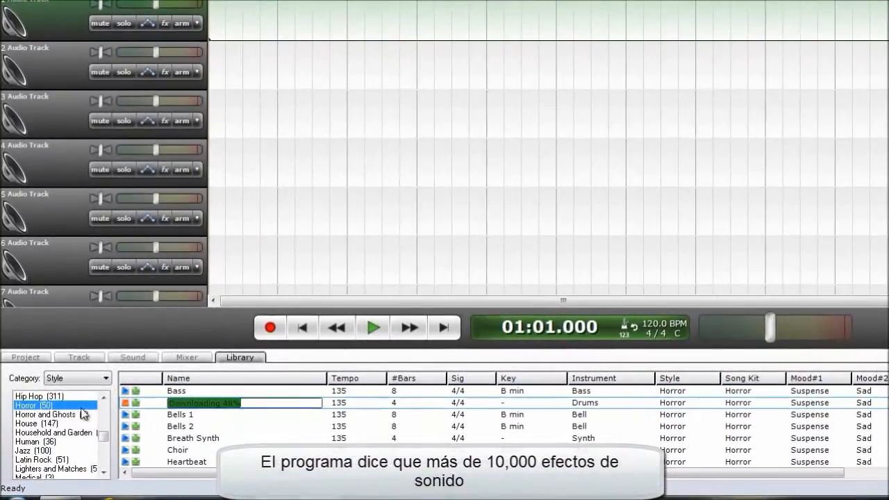
# Preview Female Scream, Ghost 1 and Ghost 2 in the library's Horror and Ghosts style
pyautogui.click(54, 414)
pyautogui.doubleClick(197, 392)
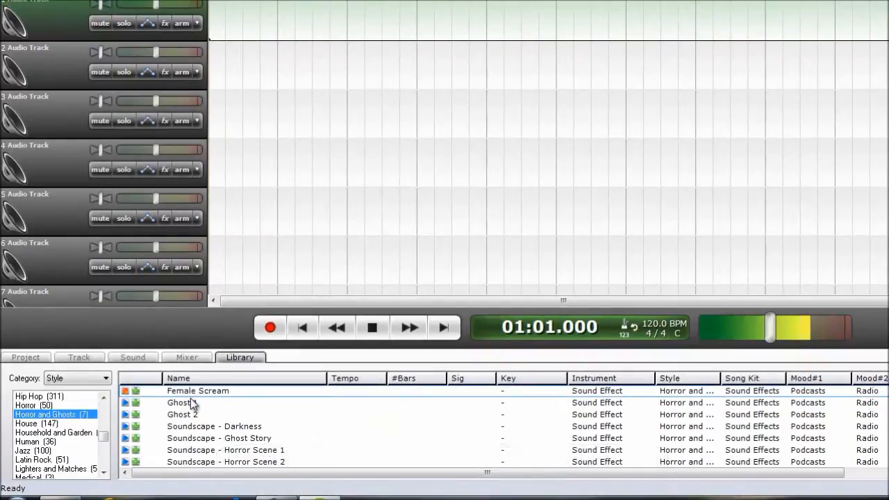
pyautogui.doubleClick(192, 404)
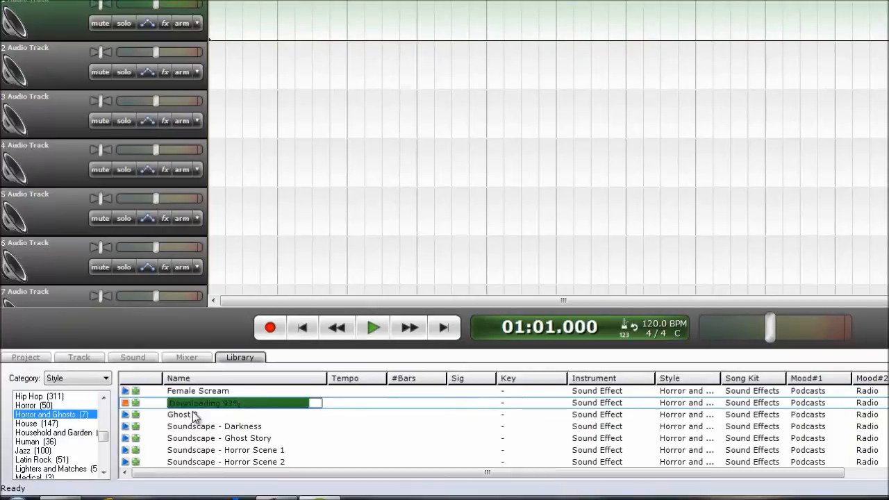
pyautogui.doubleClick(194, 416)
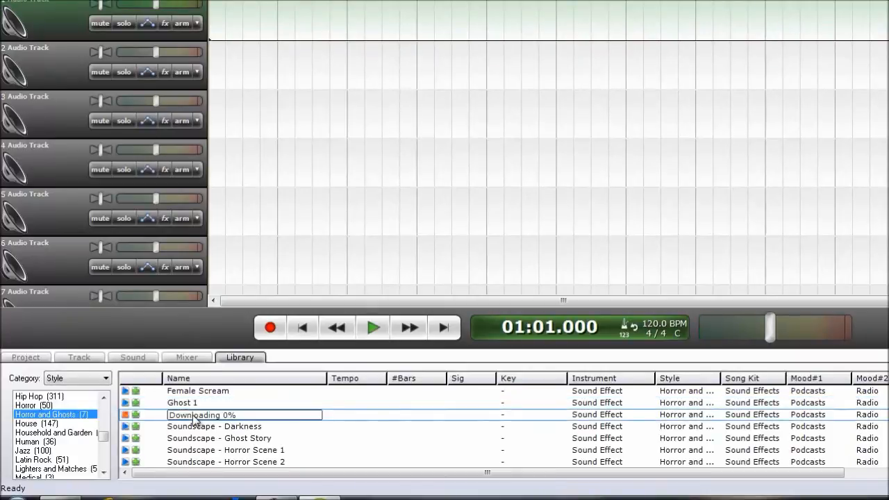
# Preview the Bass 1 and Bass 12 Bars loops in the library's Blues style and stop the playback
pyautogui.scroll(8, 82, 411)
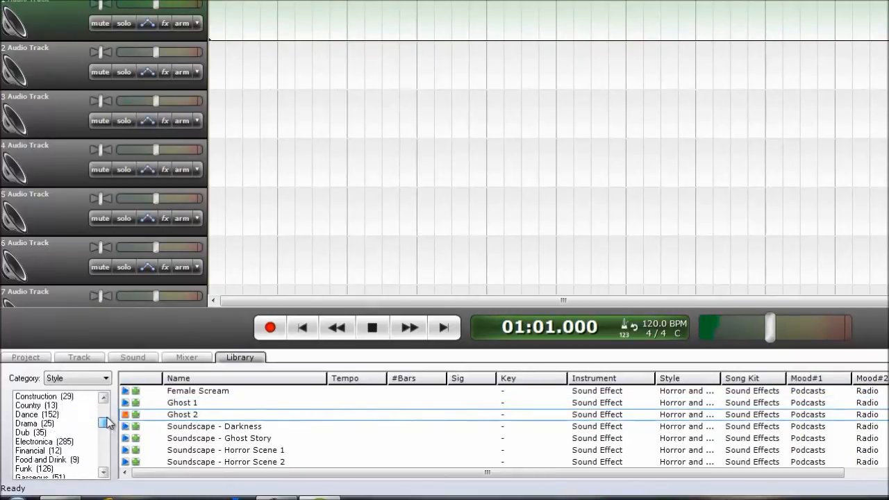
pyautogui.click(57, 405)
pyautogui.click(171, 393)
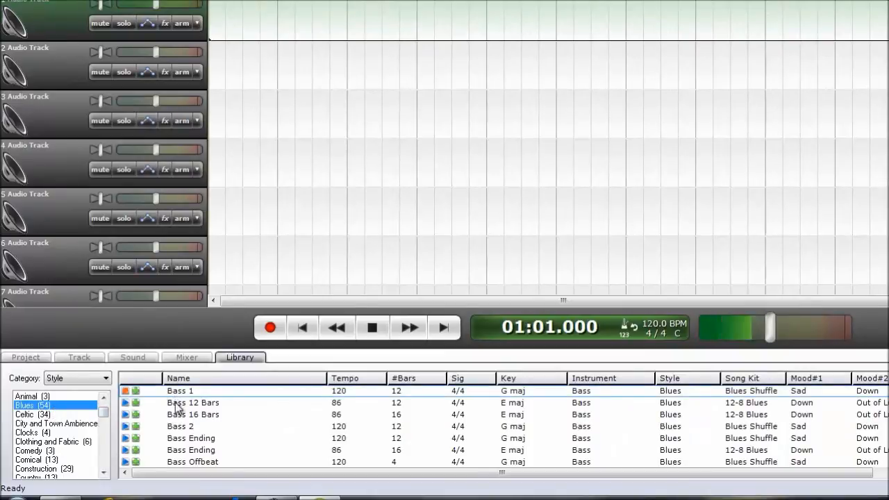
pyautogui.click(178, 404)
pyautogui.press('Down')
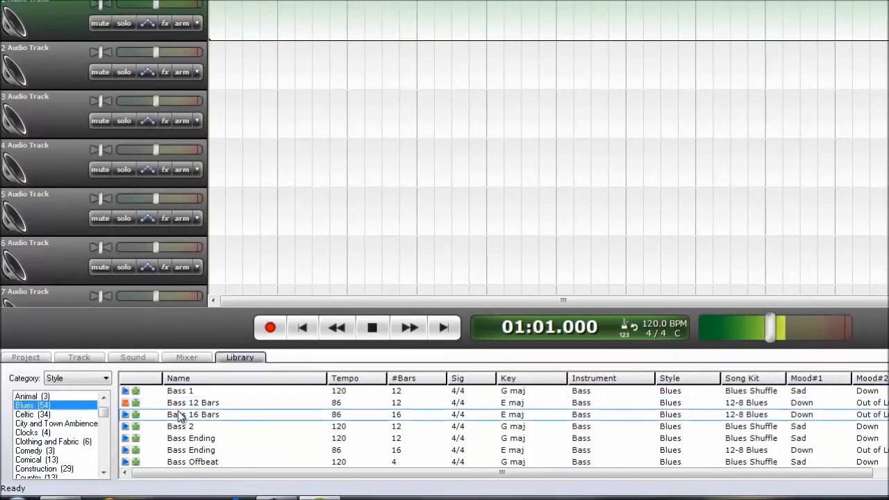
pyautogui.click(179, 404)
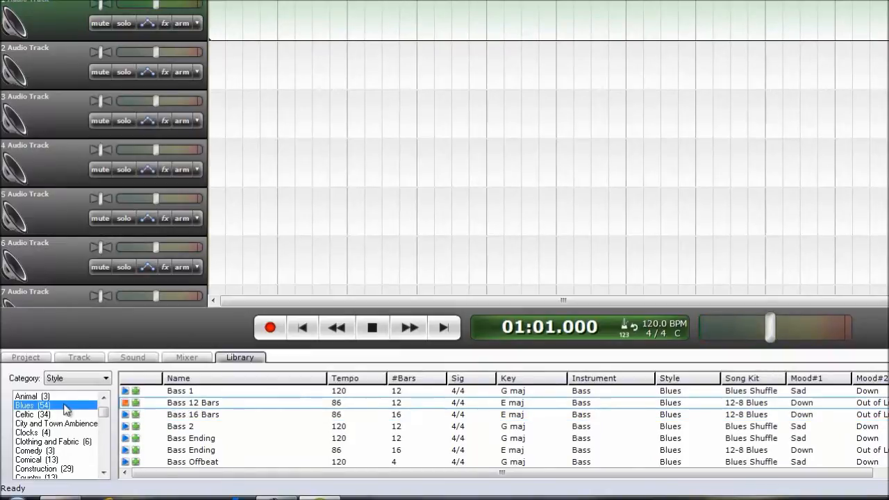
pyautogui.click(126, 403)
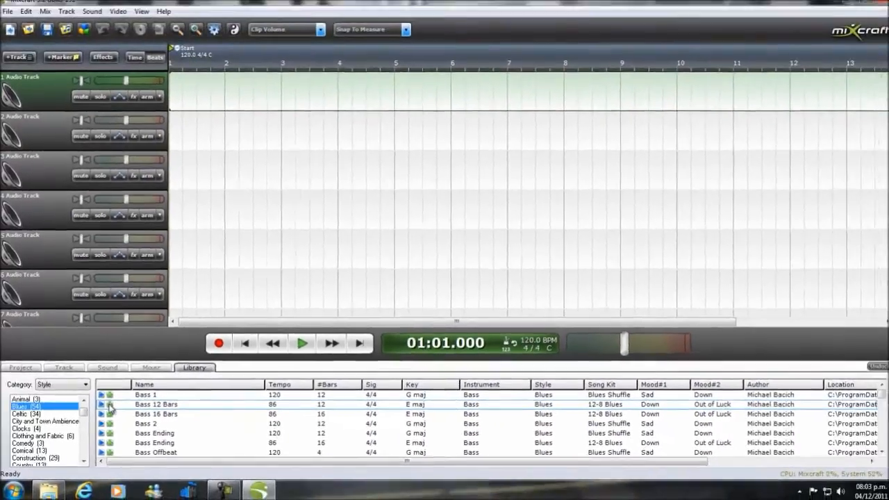
# Add the Bass 12 Bars loop to the first track and switch the project to the loop's tempo and key
pyautogui.click(136, 403)
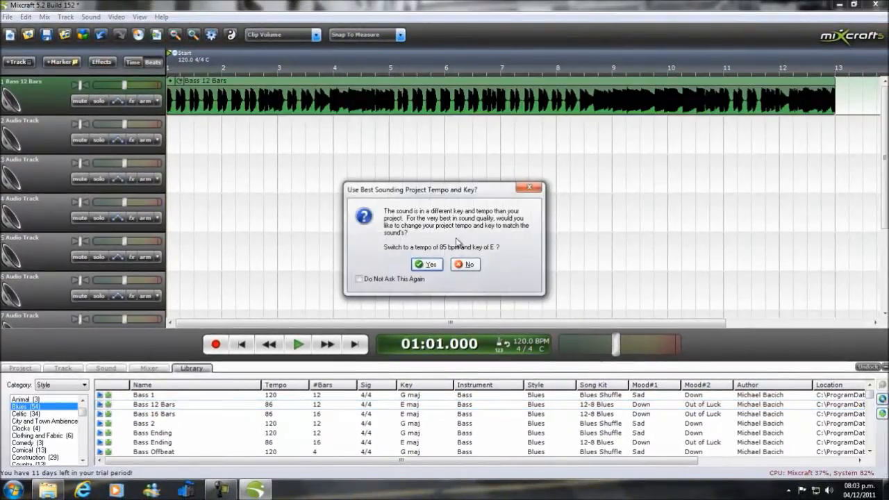
pyautogui.click(428, 265)
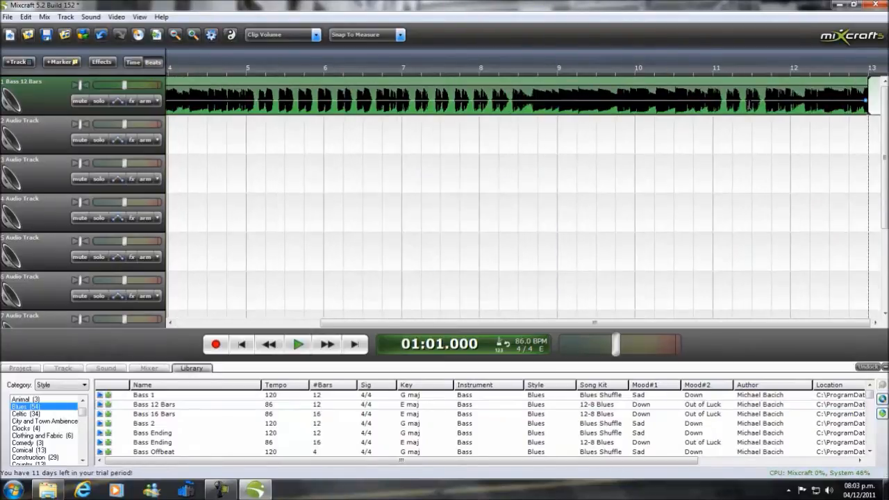
pyautogui.moveTo(458, 320); pyautogui.dragTo(273, 318)
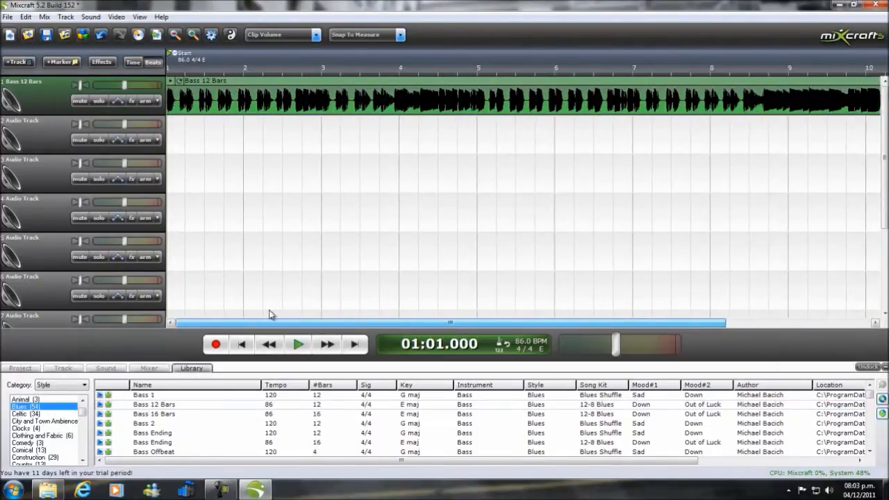
# Place the playhead just after the start of the first measure and preview Dog Yap in the library's Animal style
pyautogui.click(185, 64)
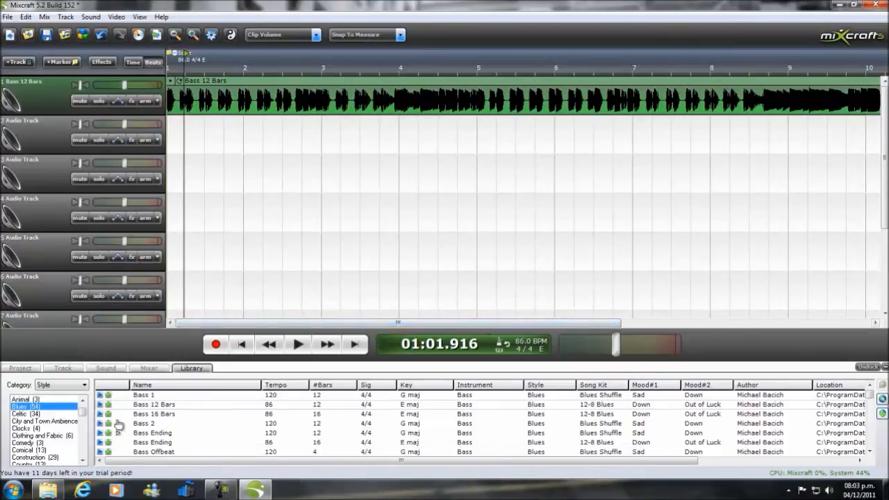
pyautogui.click(26, 399)
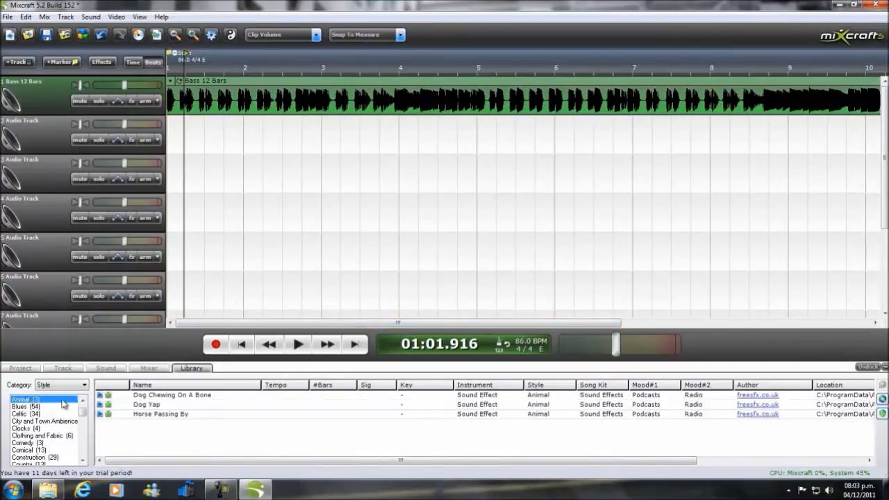
pyautogui.click(142, 406)
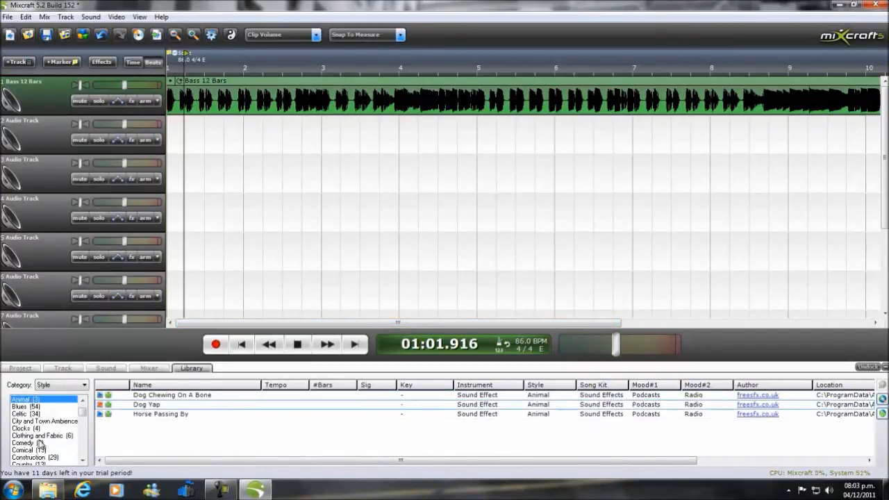
# Preview the Funny Business and Wake Up Loop 1 loops in the library's Comedy style
pyautogui.click(40, 443)
pyautogui.click(150, 398)
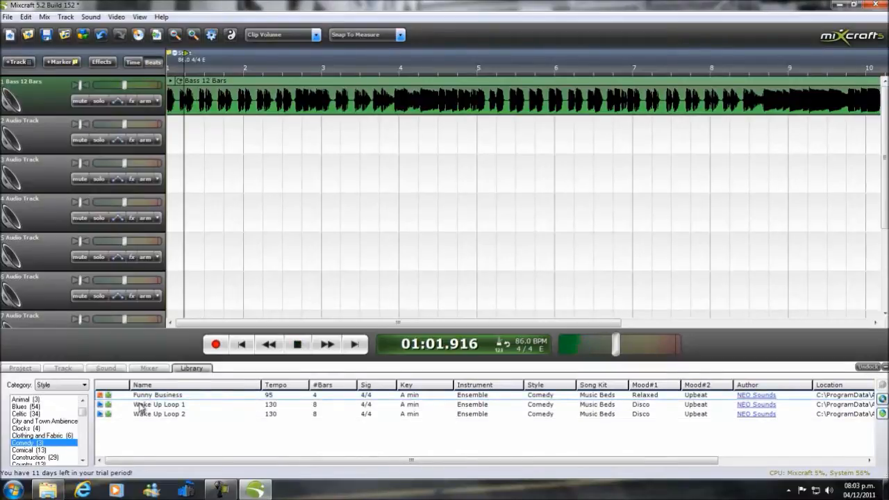
pyautogui.click(141, 406)
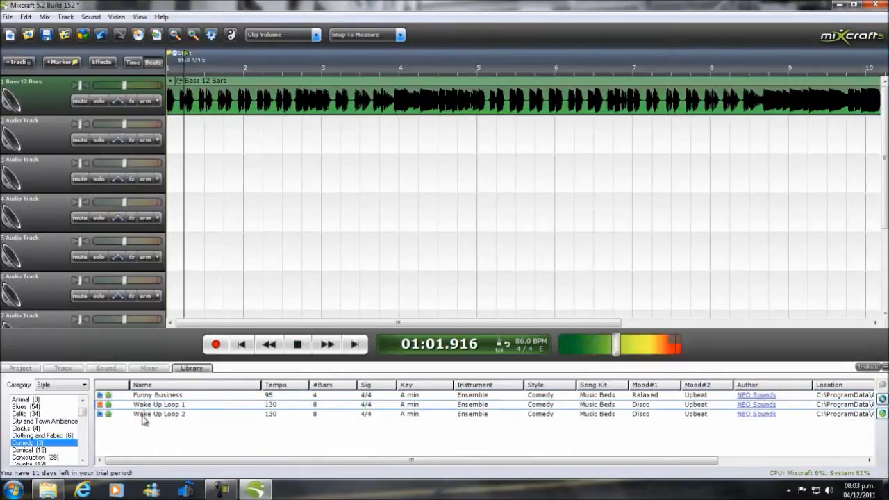
# Preview Clock Tick 1 and Clock Tick 2 in the library's Clocks style
pyautogui.click(26, 429)
pyautogui.click(148, 397)
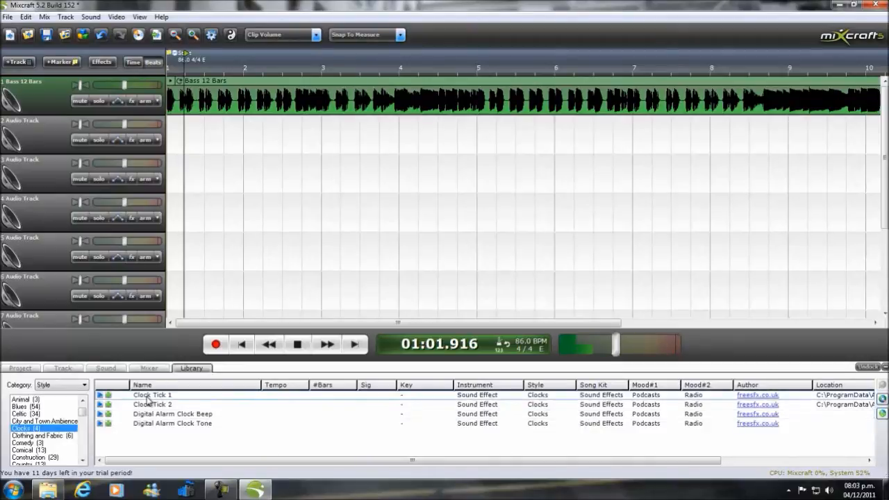
pyautogui.click(147, 405)
# Preview Building Site, Building Site Truck Engine, Debris Breaking, Drill and Hammer in the library's Construction style
pyautogui.click(30, 456)
pyautogui.click(152, 396)
pyautogui.click(152, 404)
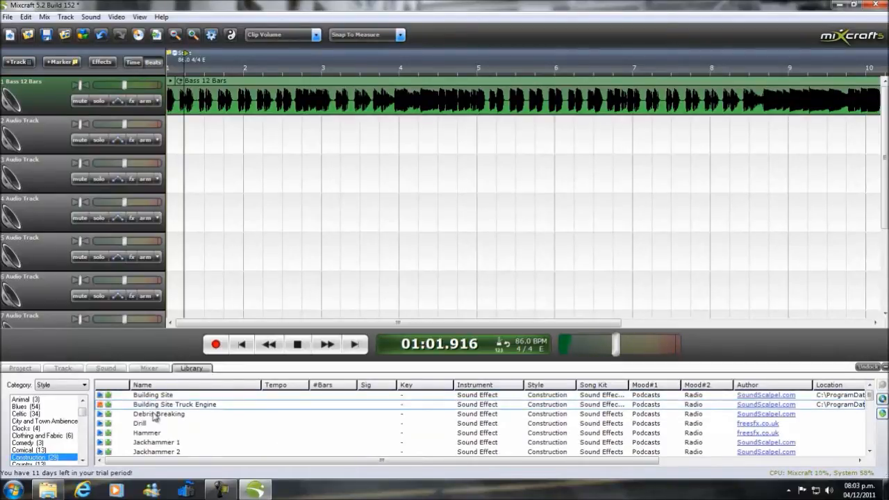
pyautogui.click(156, 414)
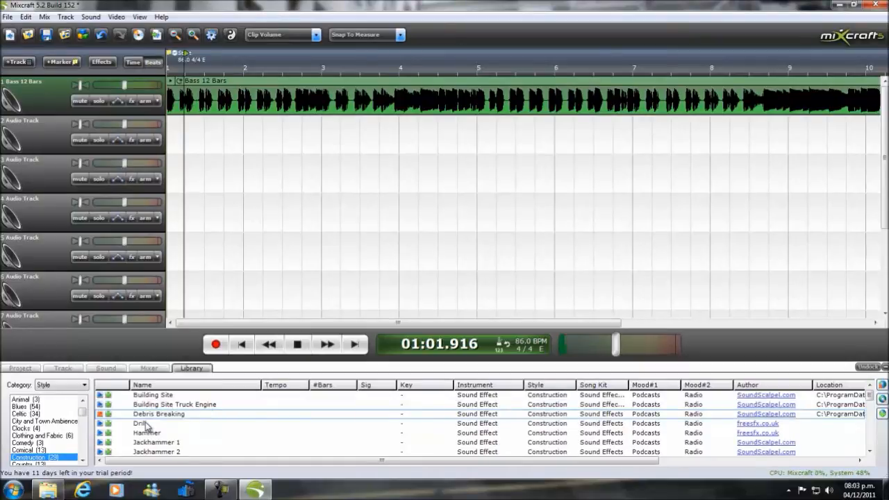
pyautogui.click(146, 425)
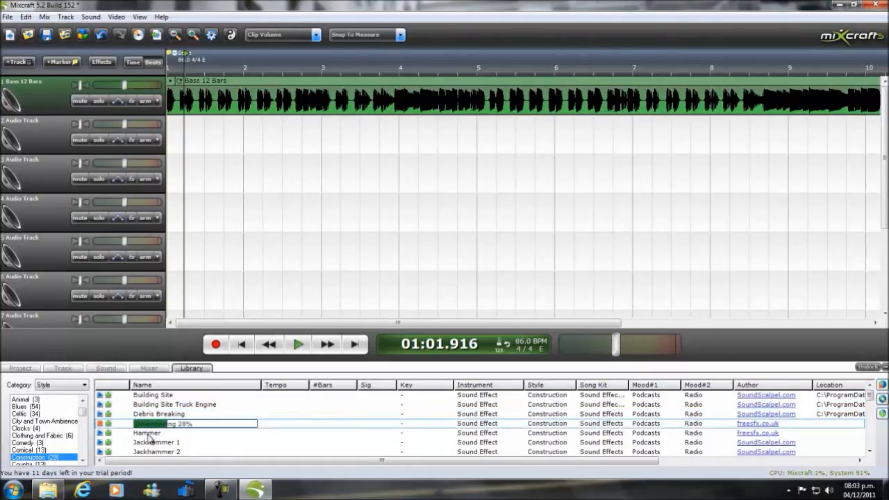
pyautogui.click(148, 433)
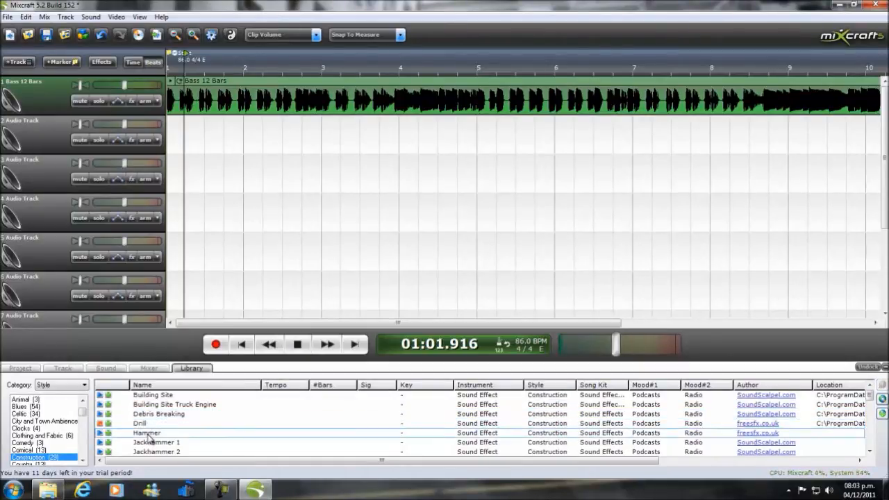
# Preview the 808 Hi Hat and 808 Kick loops in the library's Hip Hop style
pyautogui.scroll(-3, 84, 418)
pyautogui.click(32, 436)
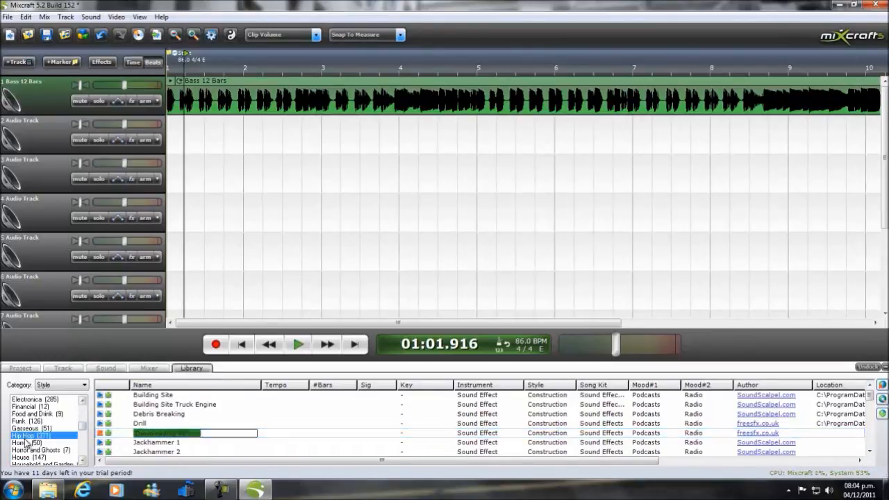
pyautogui.click(141, 395)
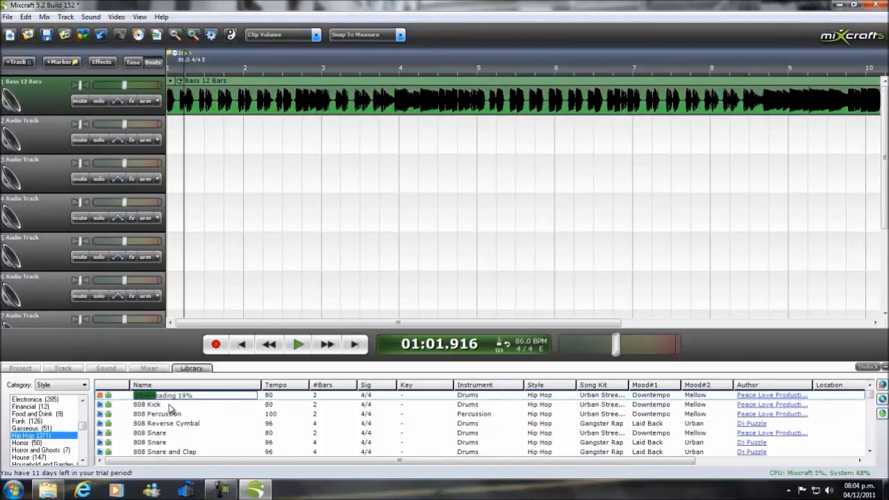
pyautogui.click(161, 405)
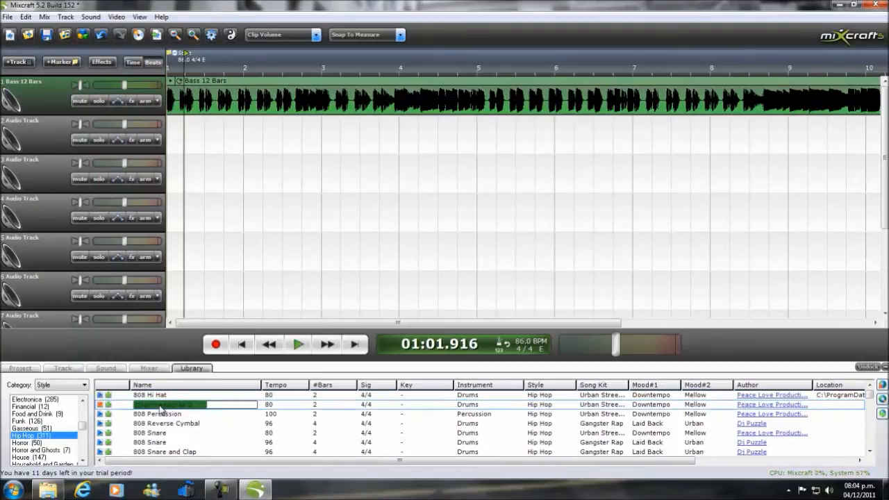
# Add the 808 Hi Hat loop to the end of the first track and delete the Bass 12 Bars clip
pyautogui.click(111, 394)
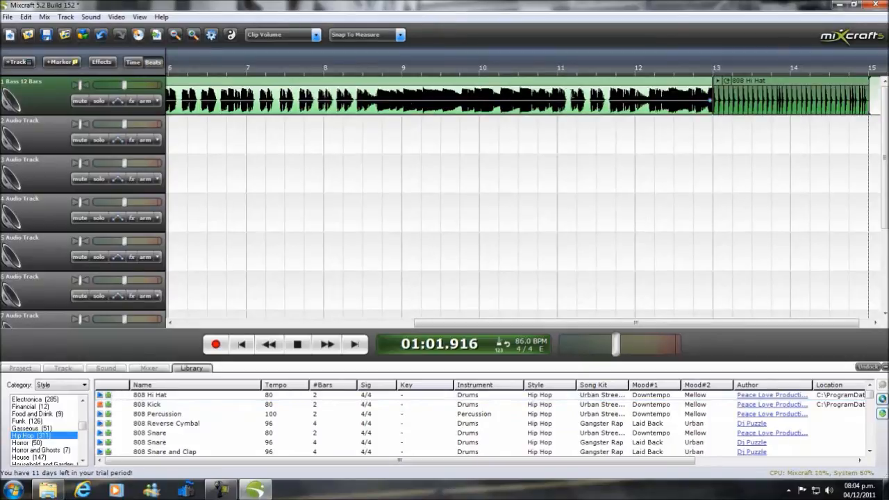
pyautogui.moveTo(426, 323); pyautogui.dragTo(189, 323)
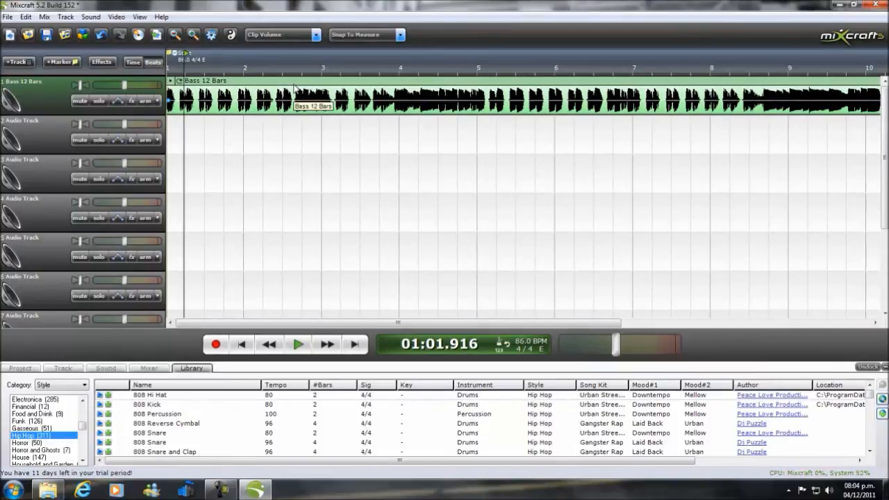
pyautogui.click(318, 106)
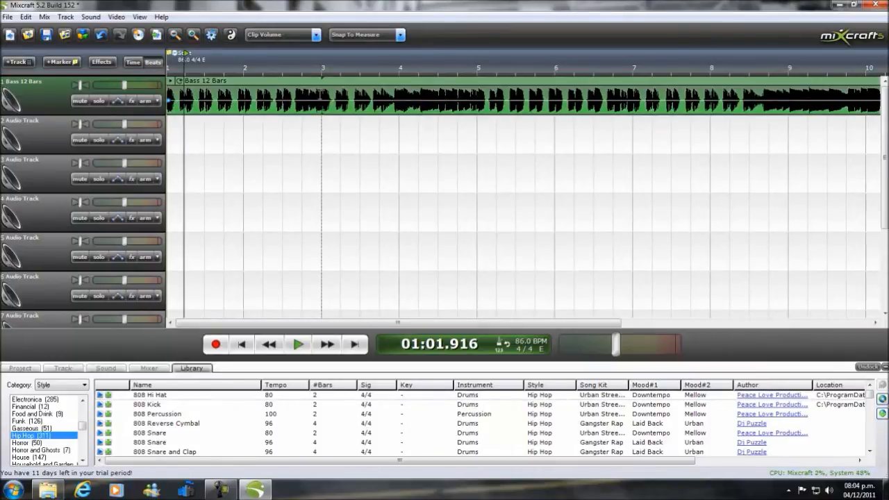
pyautogui.press('Delete')
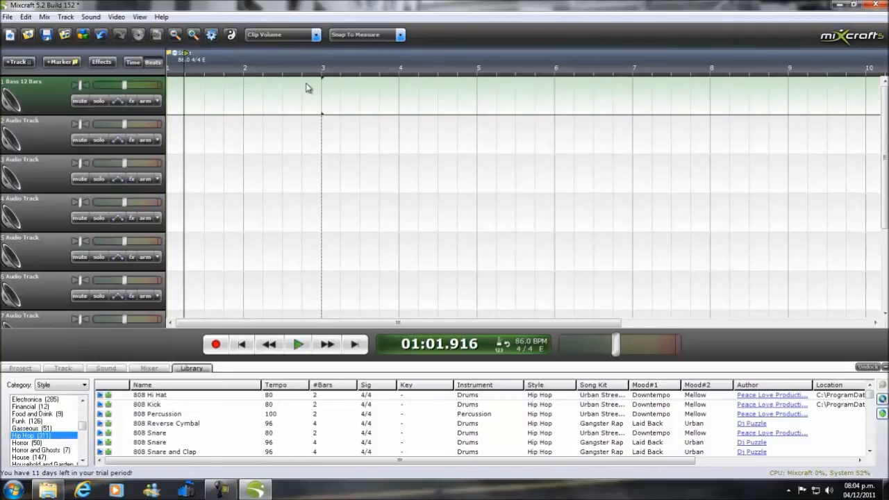
# Preview the 808 Kick loop and undo the deletion of the Bass 12 Bars clip
pyautogui.moveTo(445, 322); pyautogui.dragTo(147, 368)
pyautogui.click(148, 404)
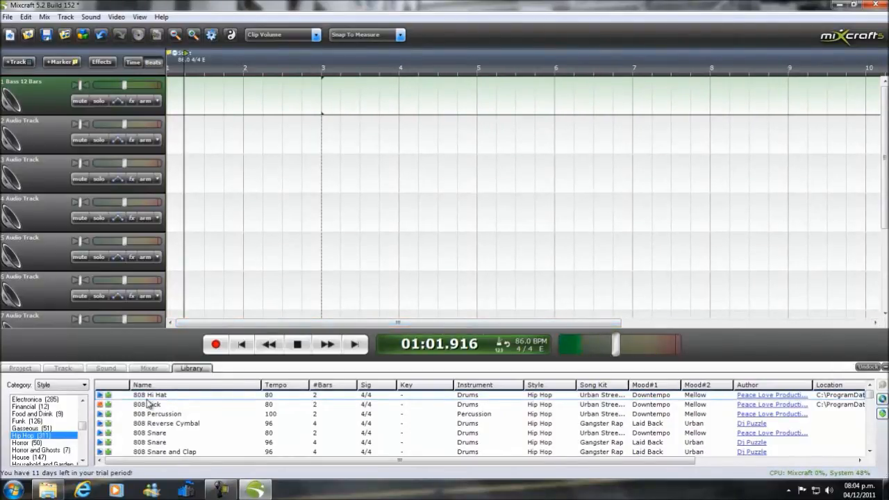
pyautogui.hotkey('ctrl', 'z')
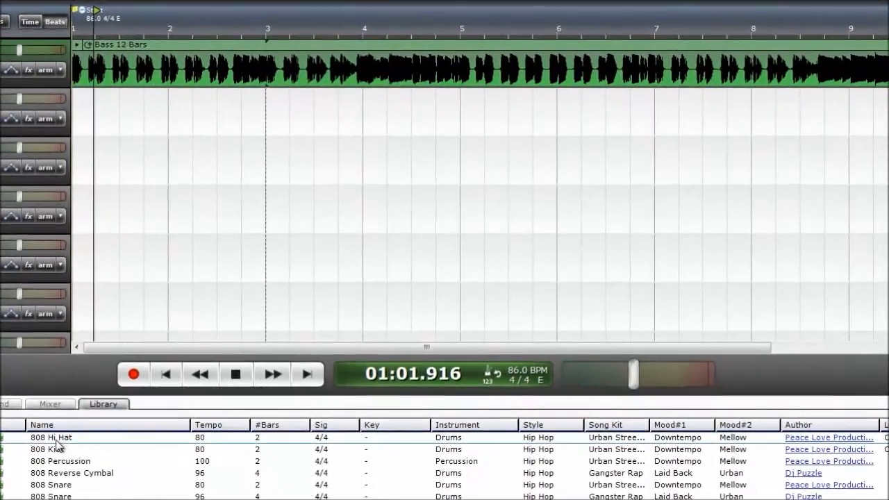
pyautogui.click(52, 450)
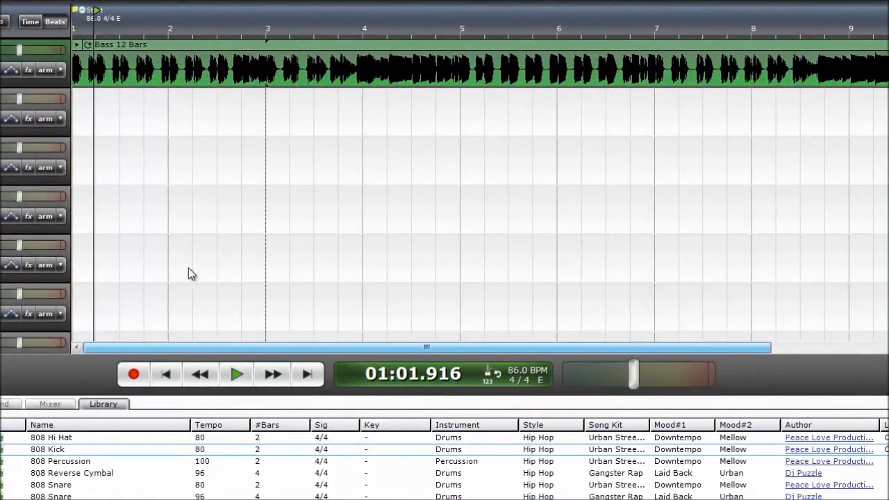
# Play the project, add the 808 Hi Hat loop and move its clip to the second track at measure 4
pyautogui.click(232, 382)
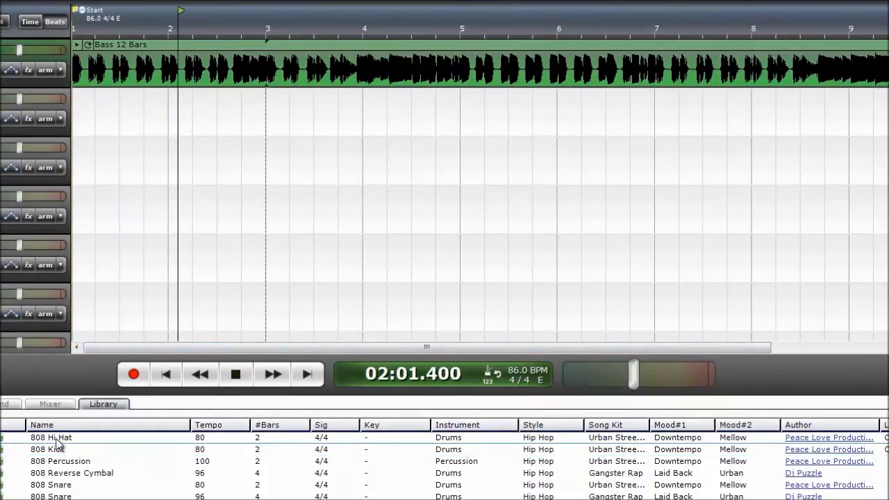
pyautogui.click(0, 440)
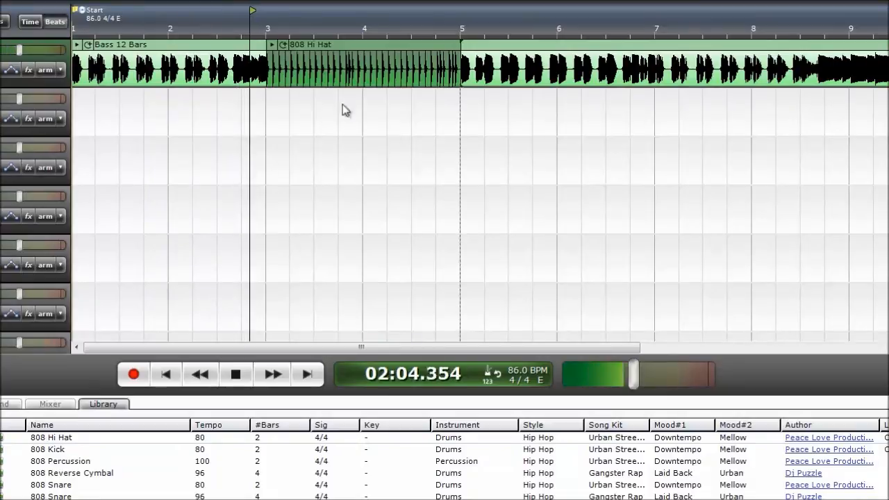
pyautogui.moveTo(338, 40); pyautogui.dragTo(425, 103)
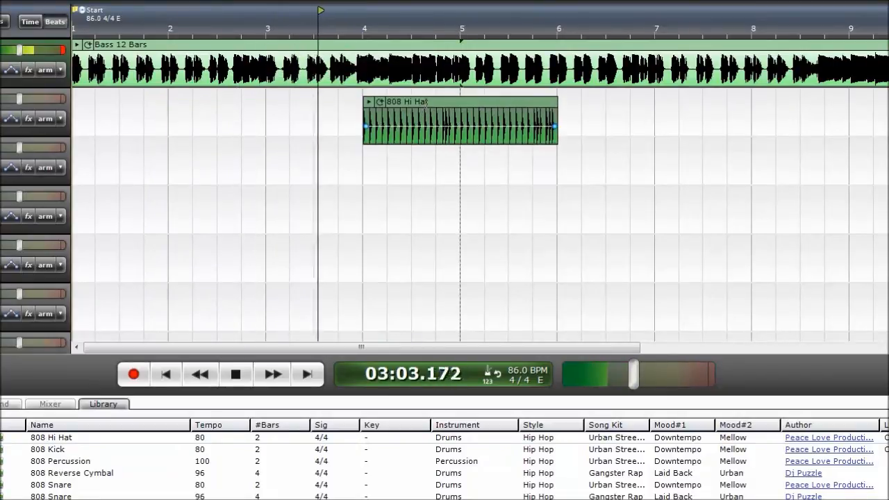
# Play from near the start, add the 96-tempo 808 Snare loop and move its clip to the third track at measure 3
pyautogui.click(286, 20)
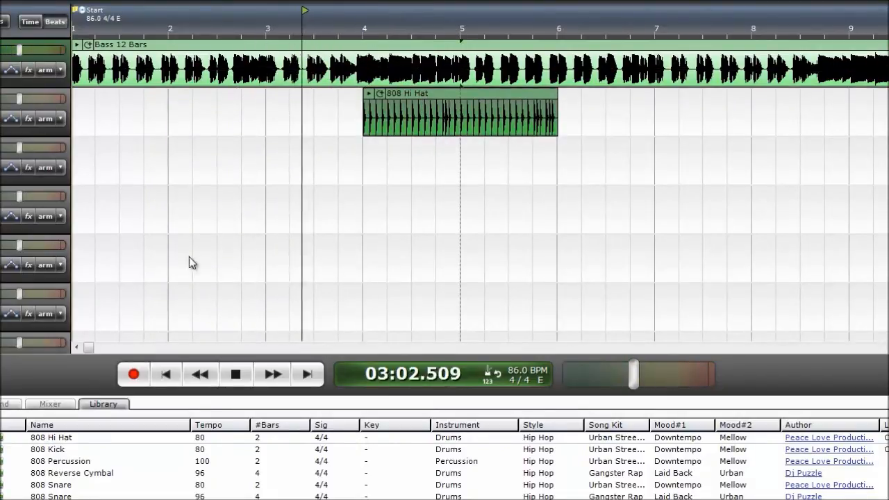
pyautogui.click(88, 24)
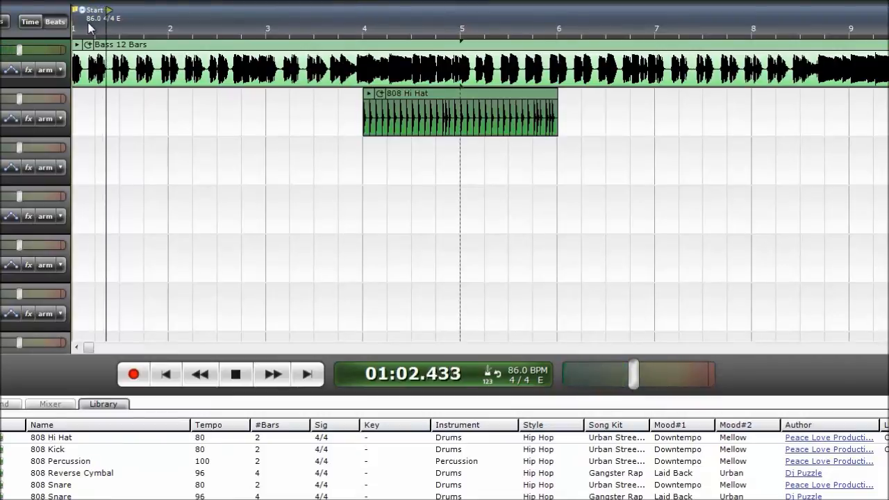
pyautogui.click(2, 494)
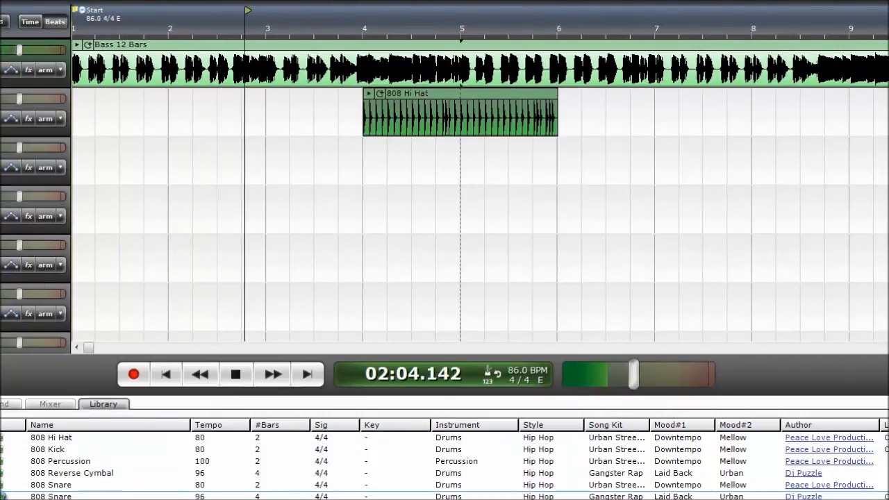
pyautogui.moveTo(545, 44); pyautogui.dragTo(388, 144)
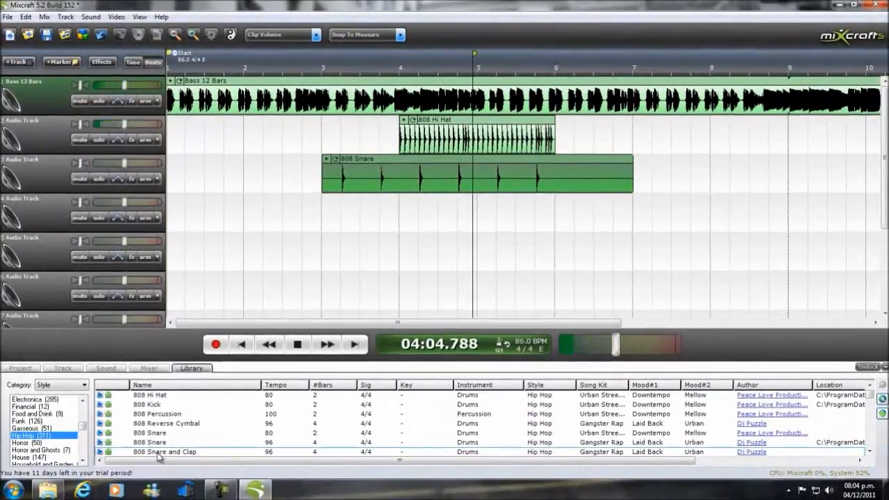
# Add the 808 Snare and Clap loop and move its clip to the third track at measure 8
pyautogui.click(61, 477)
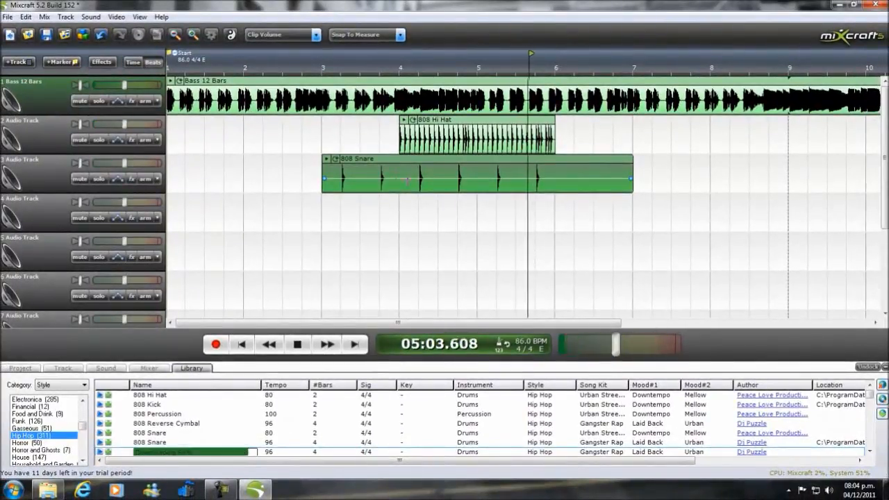
pyautogui.click(453, 170)
pyautogui.moveTo(856, 81); pyautogui.dragTo(775, 159)
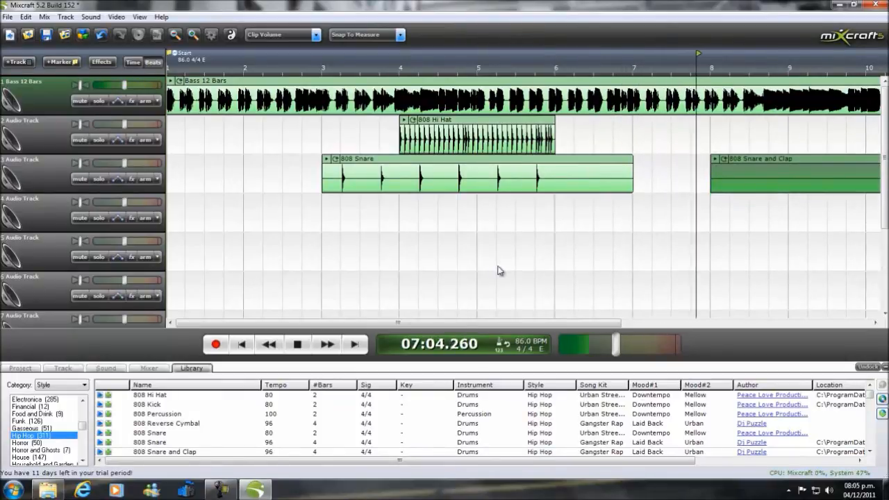
pyautogui.click(191, 451)
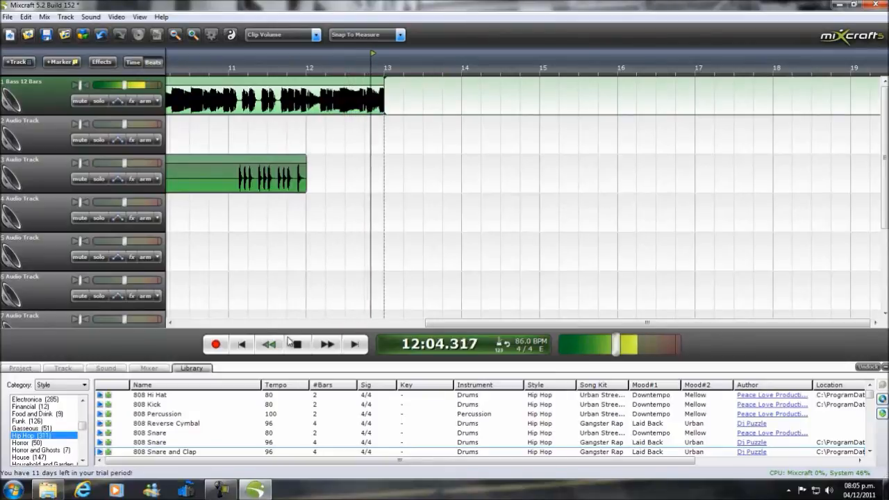
# Record a short take on the first track after the Bass 12 Bars clip and return the playhead to the start
pyautogui.click(216, 344)
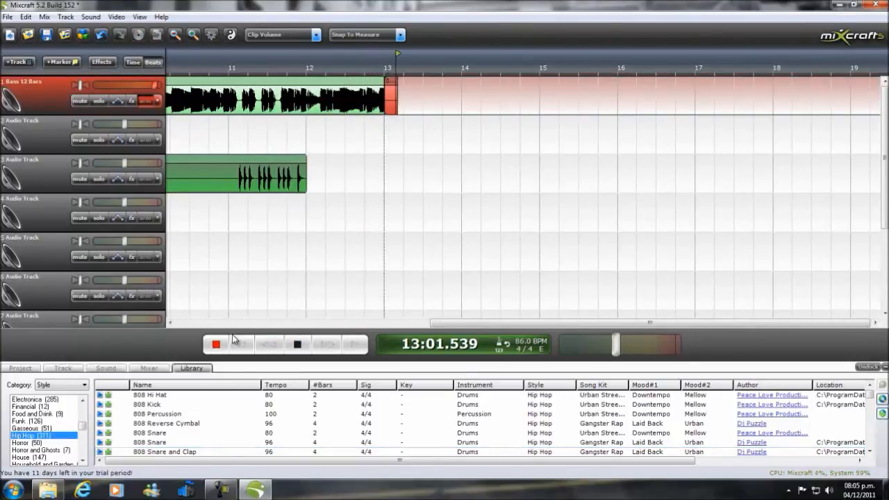
pyautogui.click(265, 346)
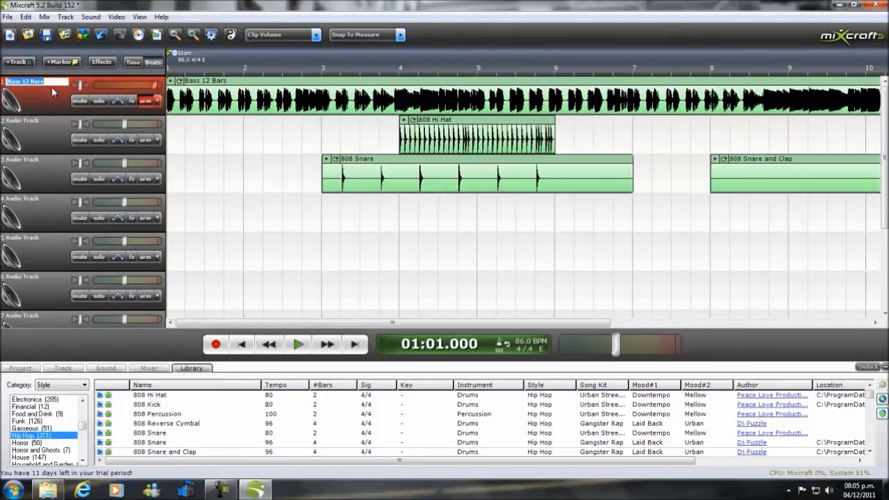
pyautogui.click(174, 144)
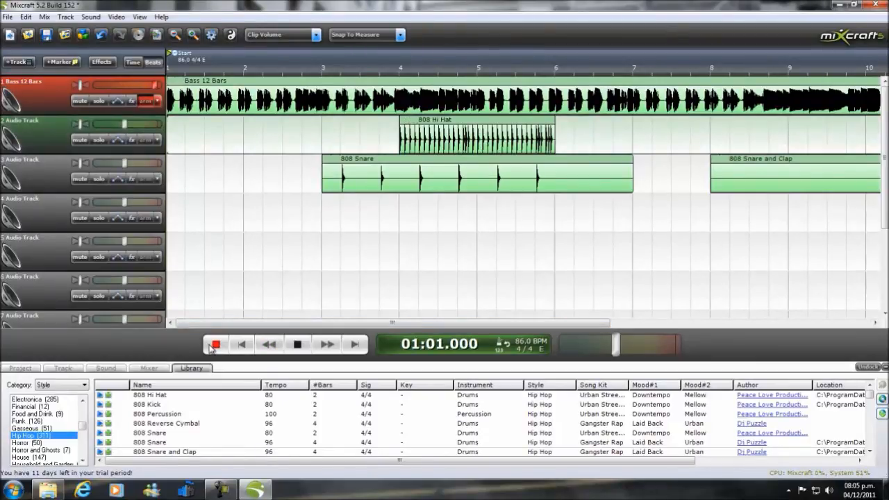
# Try recording on the first track from the project start, disarm the track and place the playhead in measure 2
pyautogui.click(212, 348)
pyautogui.click(307, 348)
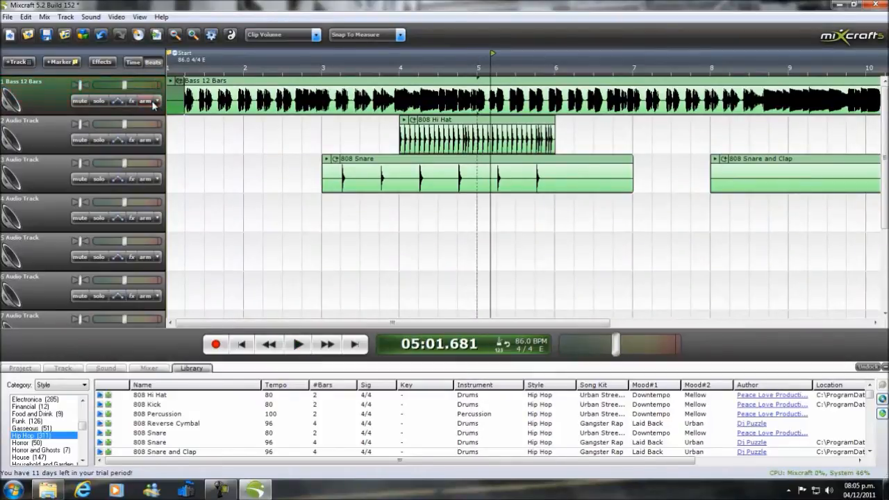
pyautogui.click(294, 73)
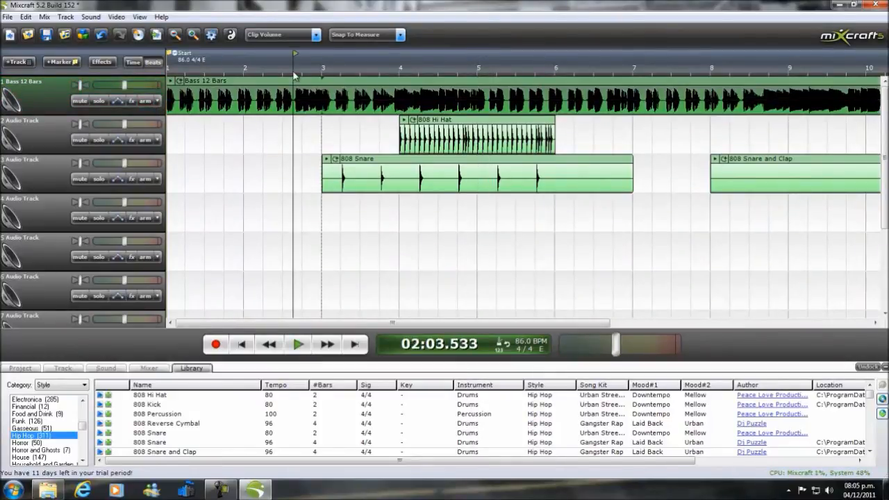
# Place the playhead near the start of measure 1 and set the project to save on the desktop (Escritorio) as huihuihi
pyautogui.moveTo(200, 73); pyautogui.dragTo(176, 73)
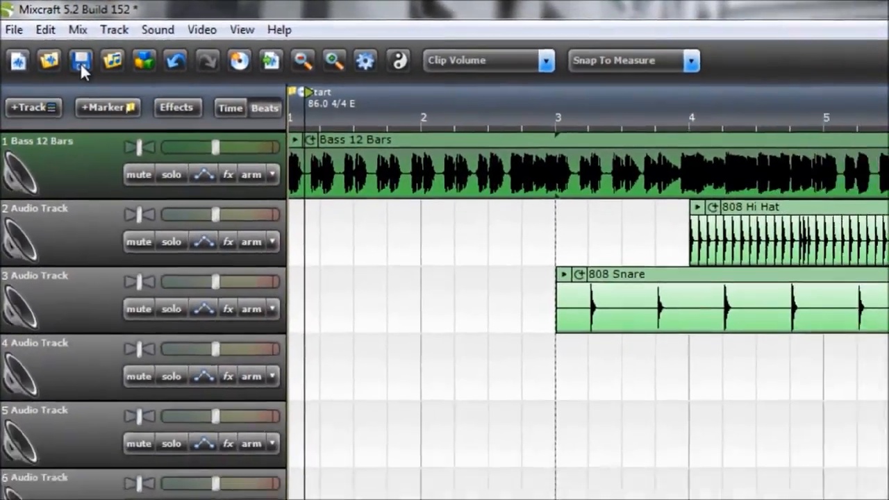
pyautogui.click(96, 73)
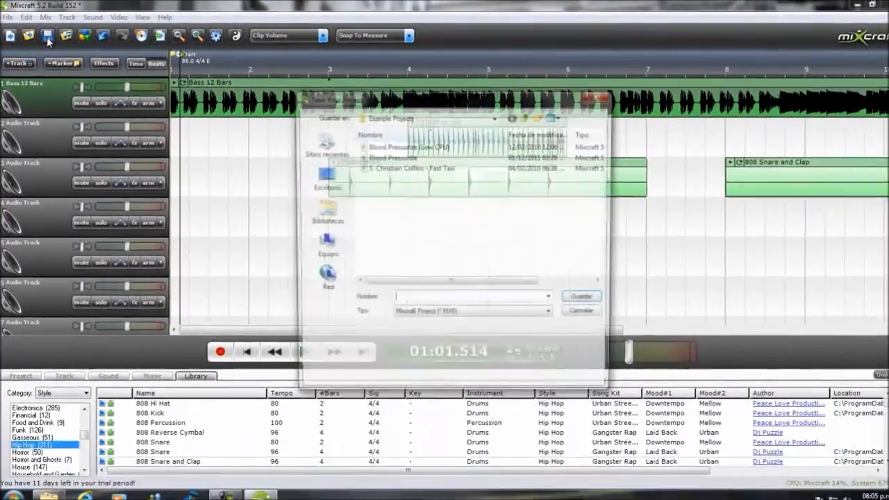
pyautogui.moveTo(336, 95); pyautogui.dragTo(319, 74)
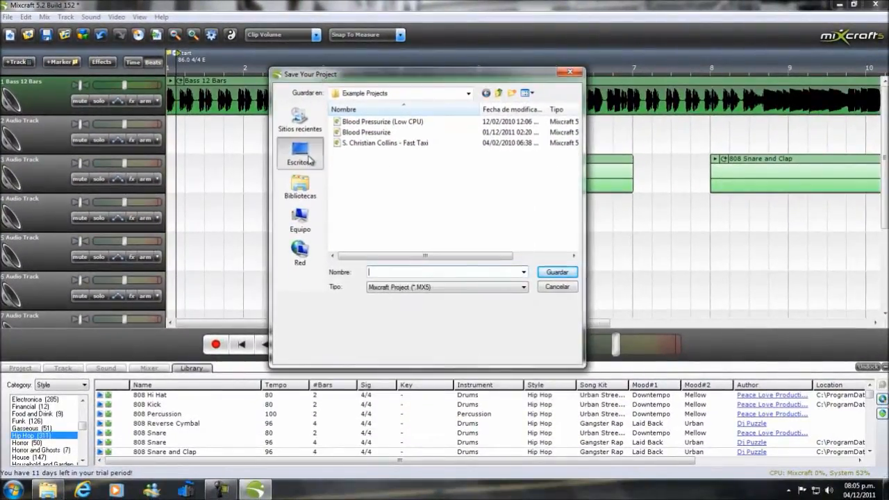
pyautogui.click(300, 152)
pyautogui.moveTo(375, 75); pyautogui.dragTo(347, 63)
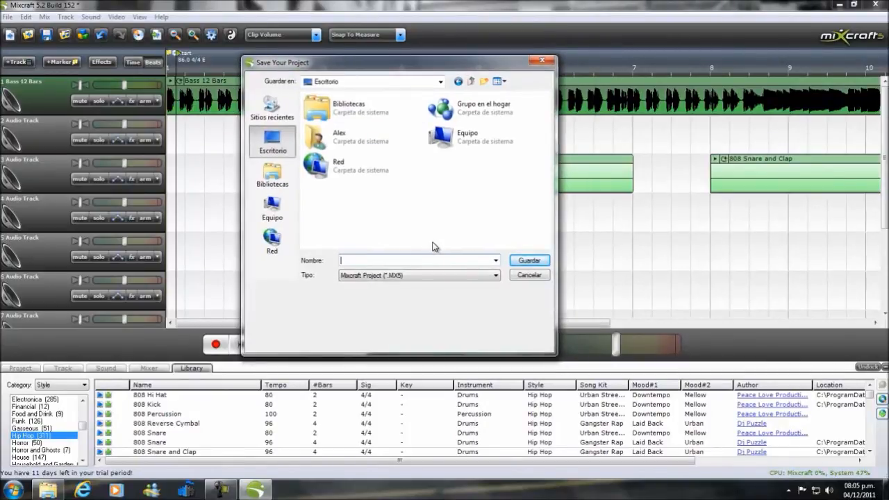
pyautogui.click(465, 261)
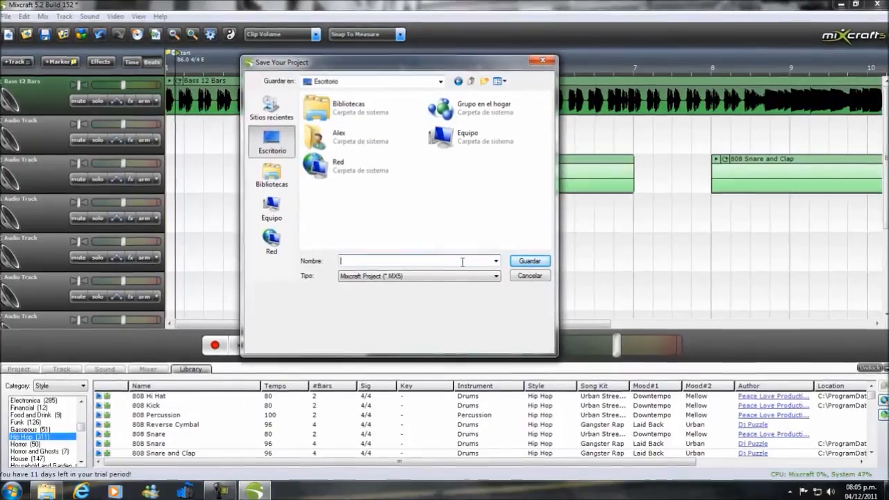
pyautogui.write('huihuihi')
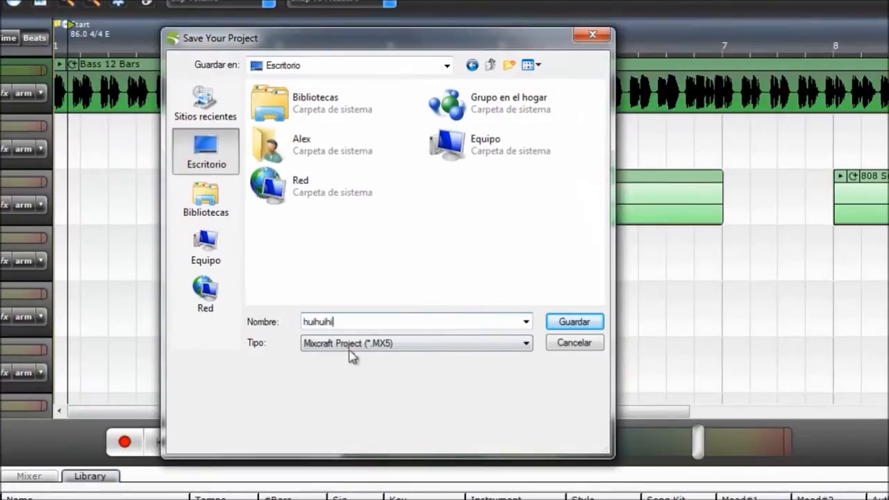
# Choose MP3 File (*.MP3) as the file type, set the format to 320 kbps stereo and save the song
pyautogui.click(347, 343)
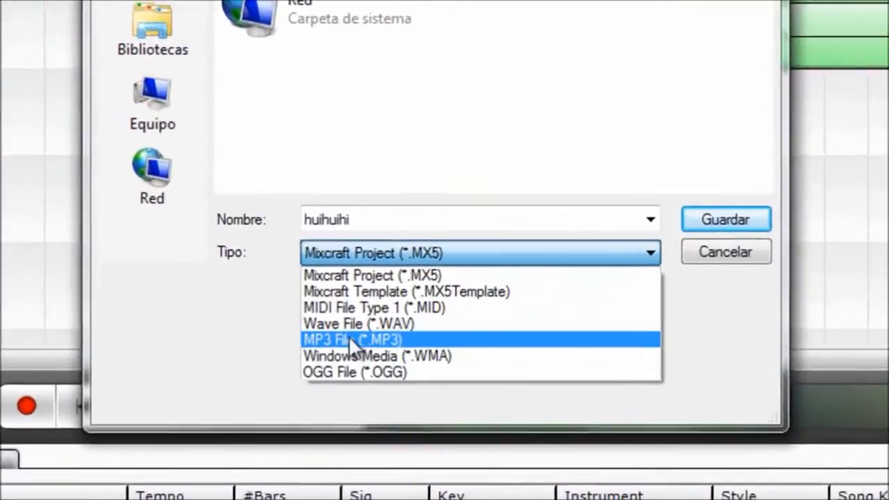
pyautogui.click(350, 339)
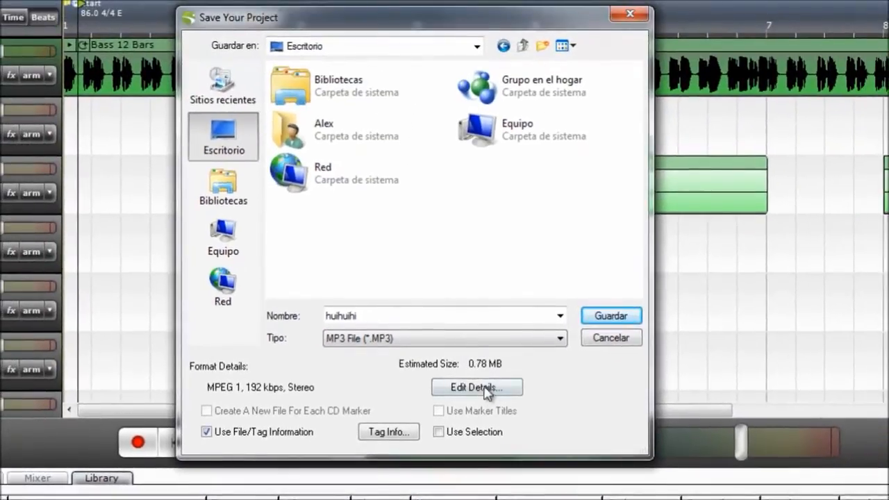
pyautogui.click(532, 311)
pyautogui.moveTo(477, 217); pyautogui.dragTo(533, 224)
pyautogui.click(506, 314)
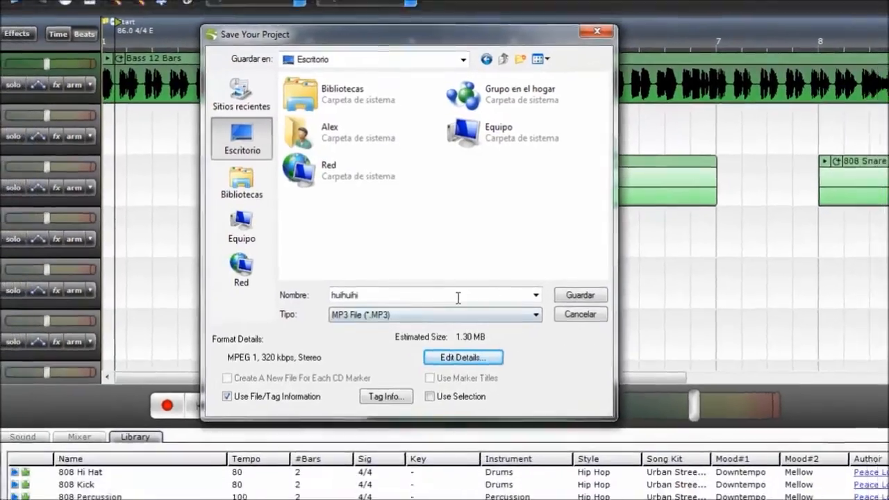
pyautogui.click(600, 319)
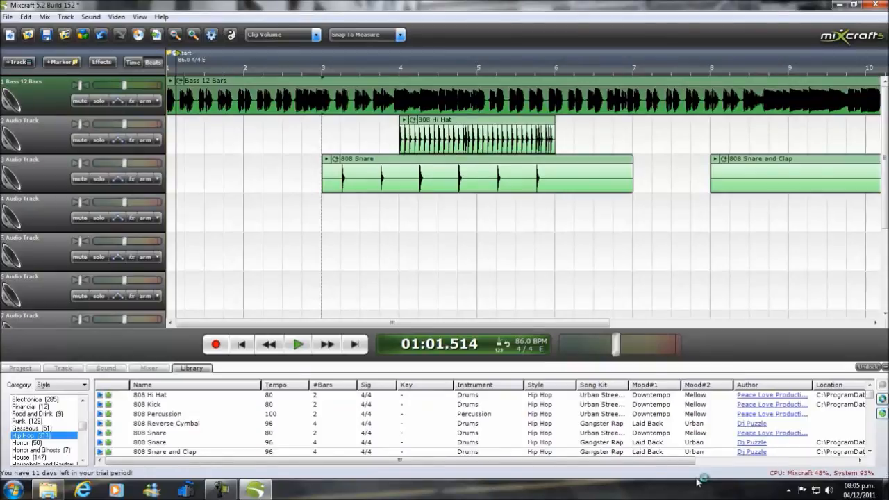
# Switch to the desktop and play part of the exported huihuihi song in the media player
pyautogui.click(256, 491)
pyautogui.click(255, 490)
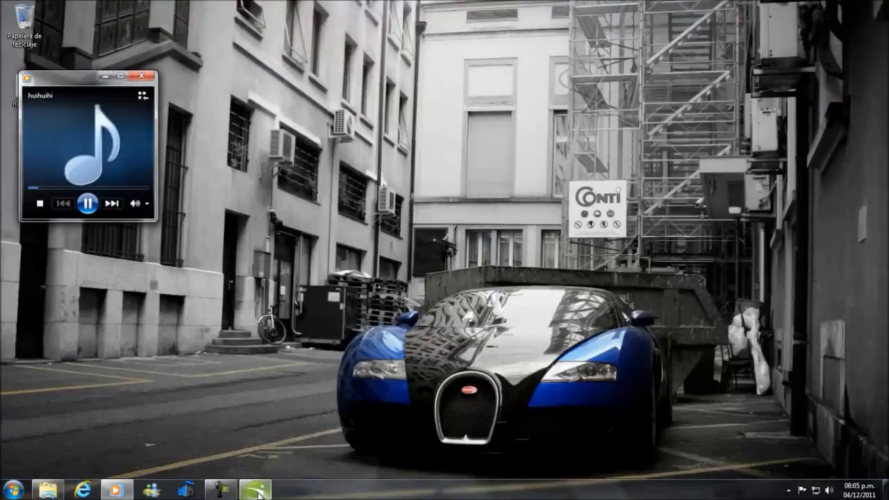
pyautogui.moveTo(121, 79); pyautogui.dragTo(179, 51)
pyautogui.click(182, 161)
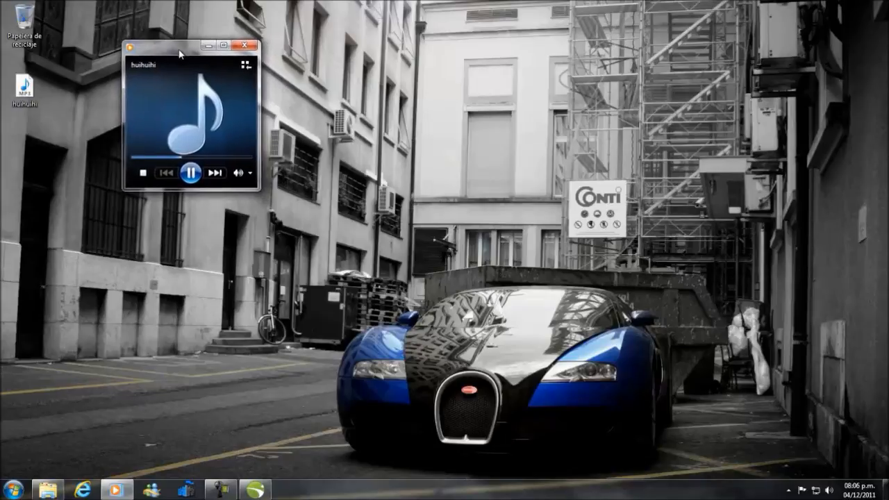
# Close the media player and permanently delete the huihuihi MP3 by emptying the recycle bin
pyautogui.click(246, 46)
pyautogui.rightClick(31, 40)
pyautogui.click(55, 59)
pyautogui.click(486, 290)
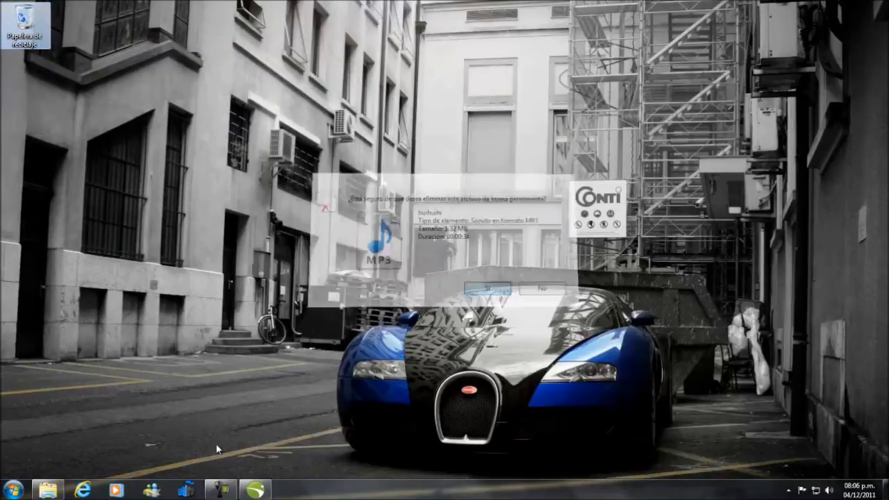
# Look through the installed programs for the Acoustica Mixcraft 5 folder and its contents, and return to the Mixcraft project
pyautogui.click(257, 484)
pyautogui.click(257, 484)
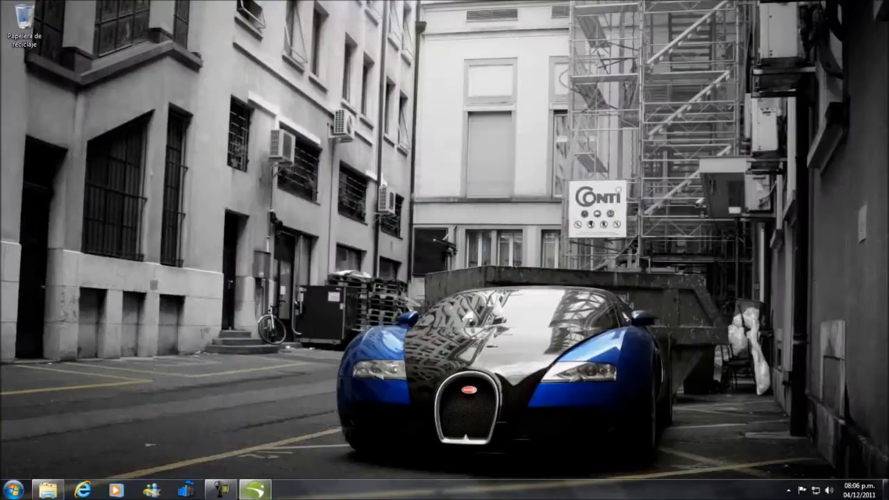
pyautogui.click(12, 490)
pyautogui.click(55, 440)
pyautogui.scroll(2, 139, 310)
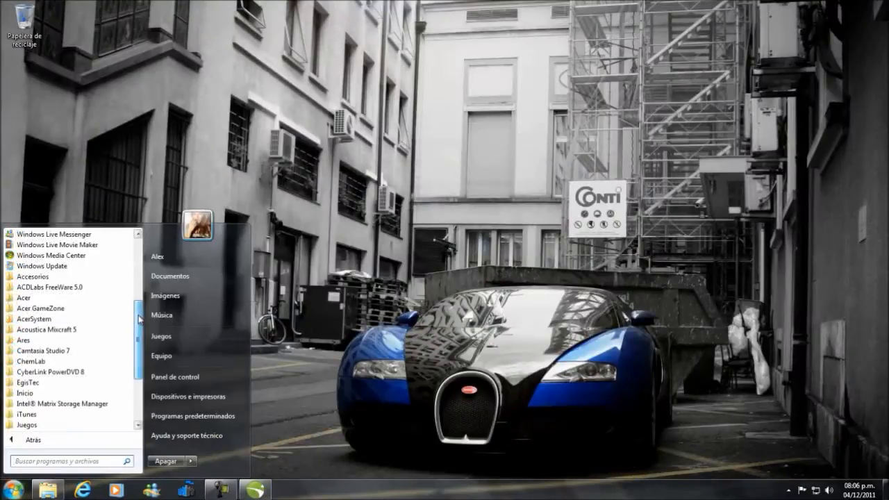
pyautogui.scroll(-3, 138, 310)
pyautogui.scroll(3, 139, 311)
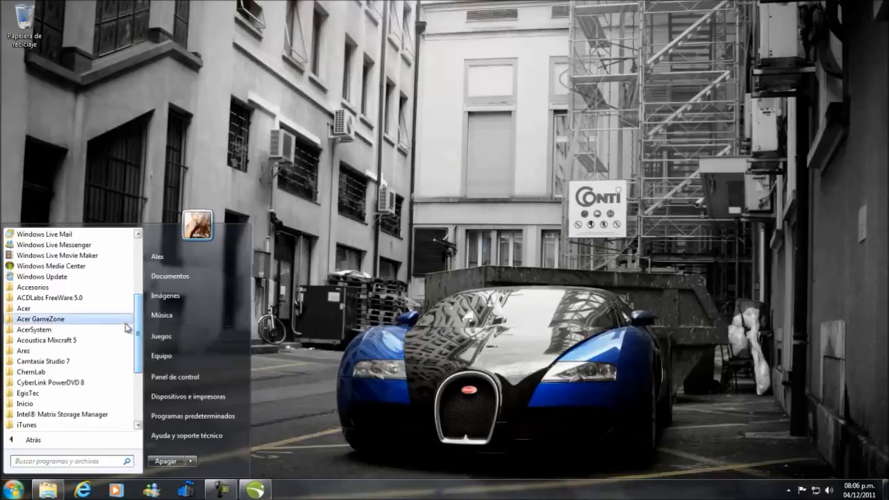
pyautogui.click(50, 340)
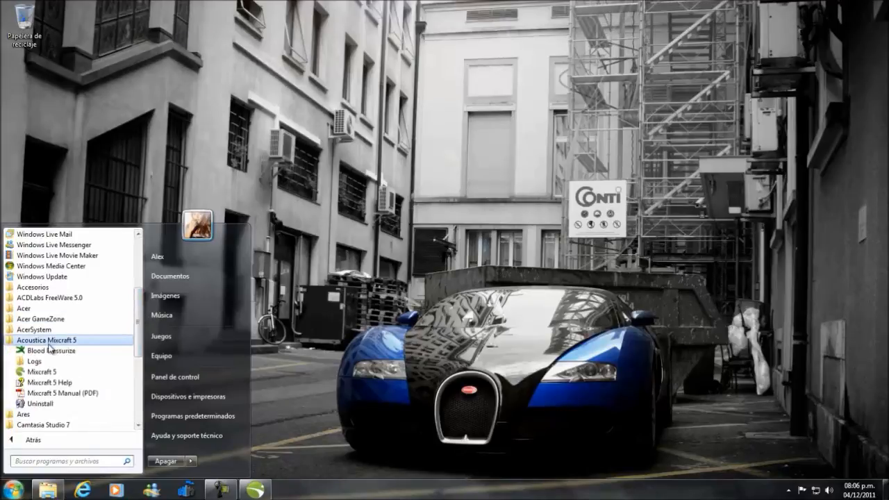
pyautogui.click(50, 350)
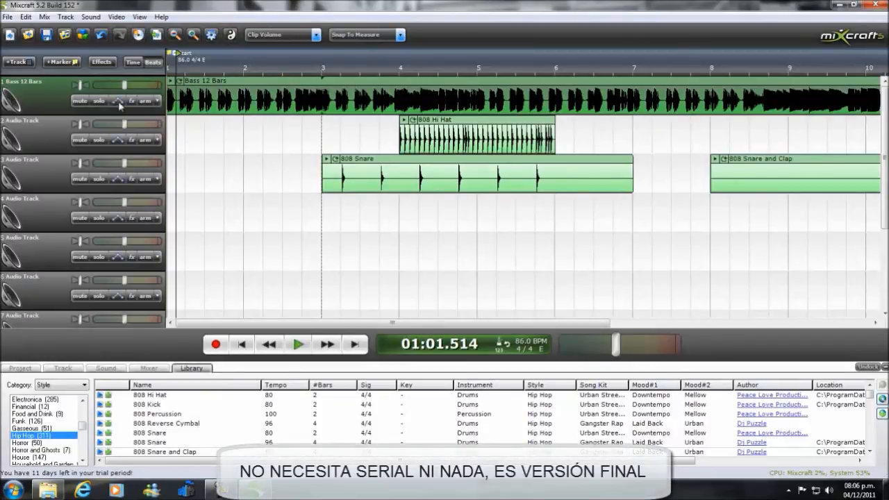
# Place the playhead near the beginning of measure 1 at the project's start marker
pyautogui.click(10, 16)
pyautogui.moveTo(123, 21)
pyautogui.click(295, 5)
pyautogui.click(234, 68)
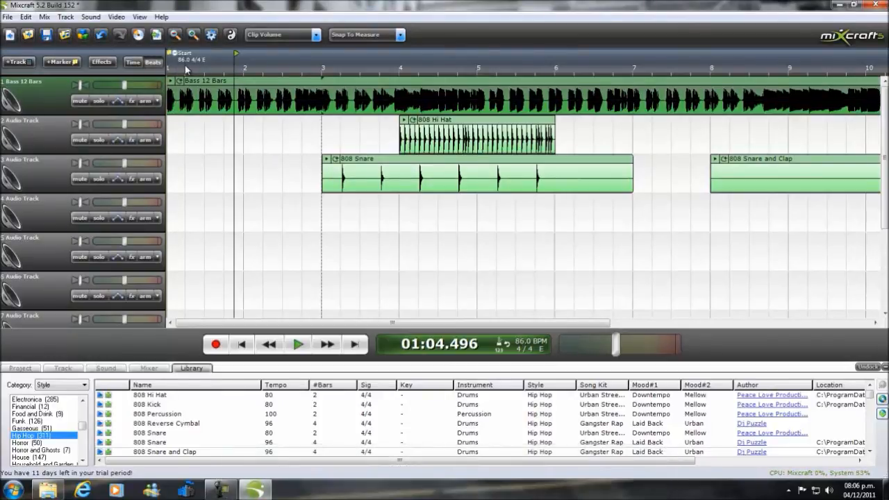
pyautogui.moveTo(176, 72); pyautogui.dragTo(171, 68)
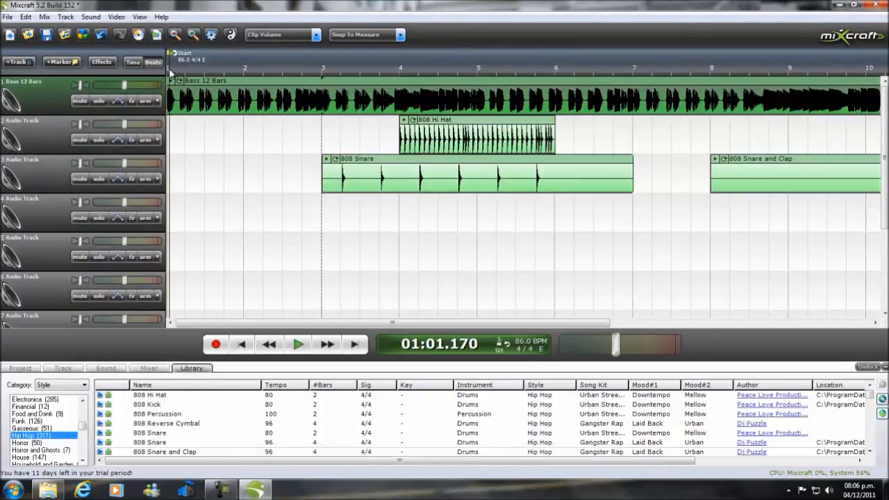